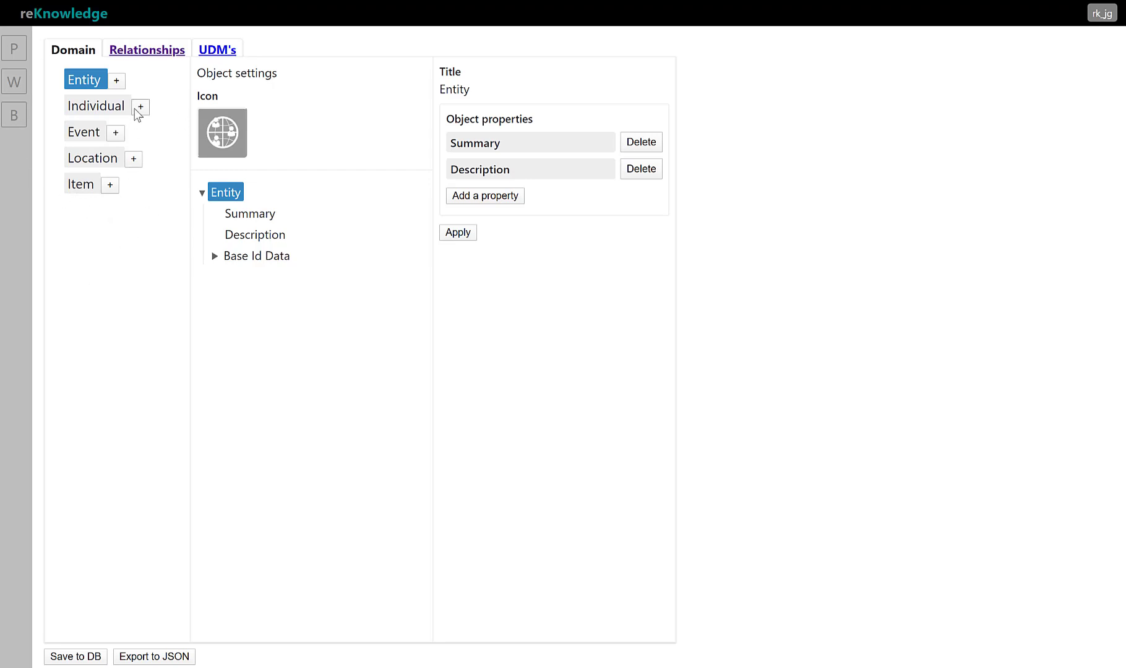
Create a child object under Entity and title it Company
left_click(117, 81)
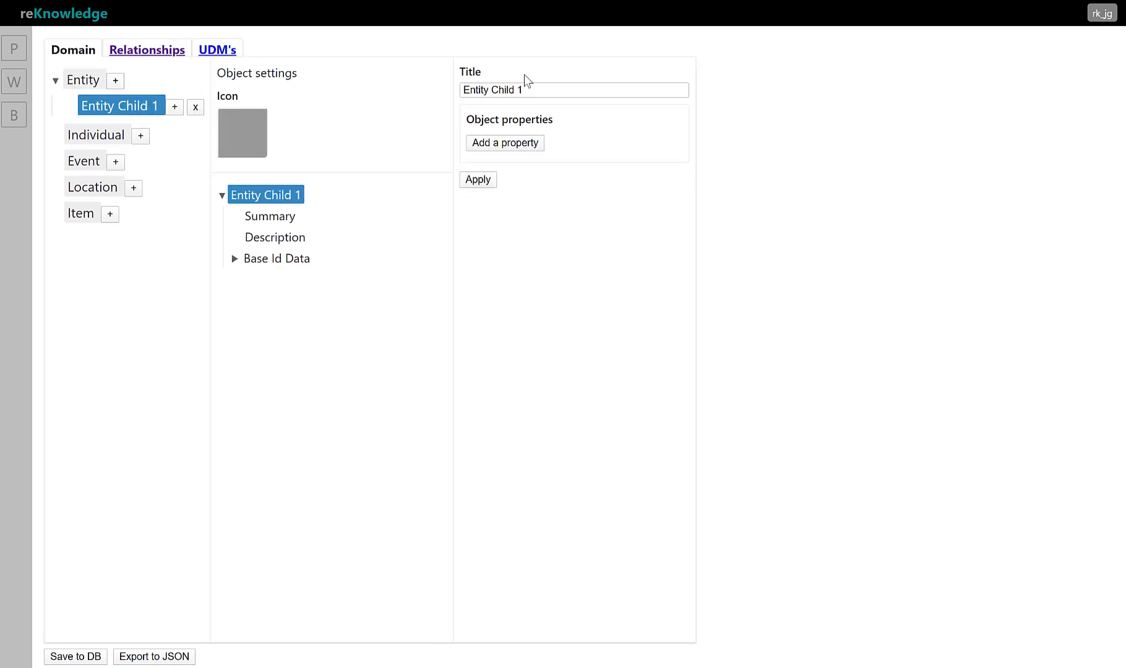
triple_click(540, 87)
type("Compant")
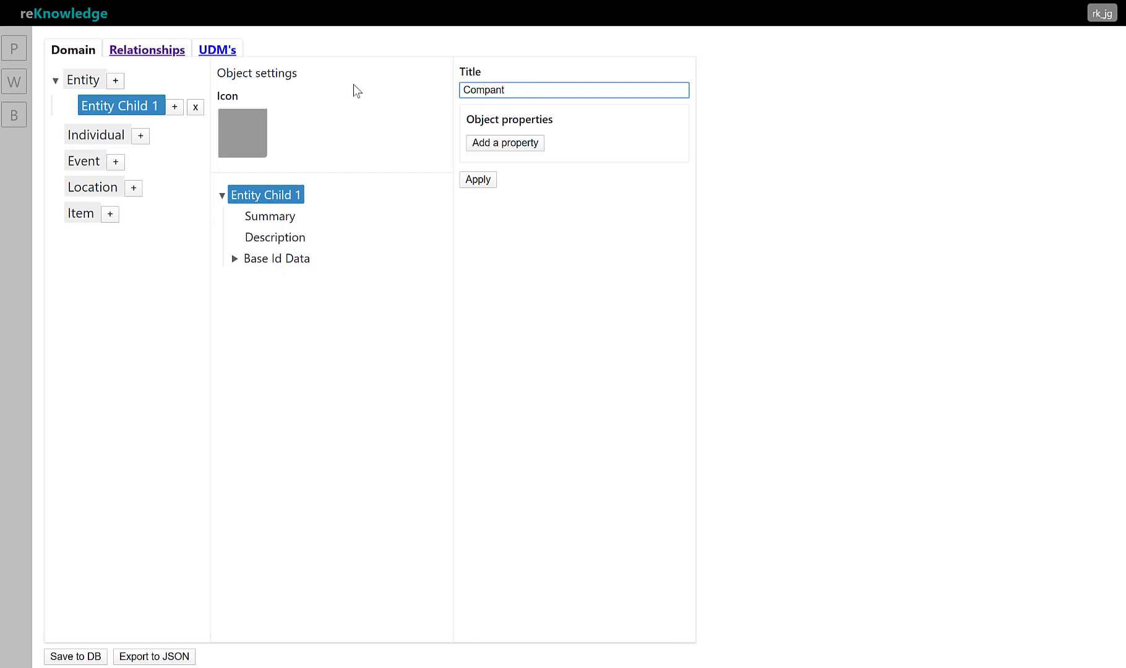
key("BackSpace")
type("y")
left_click(480, 182)
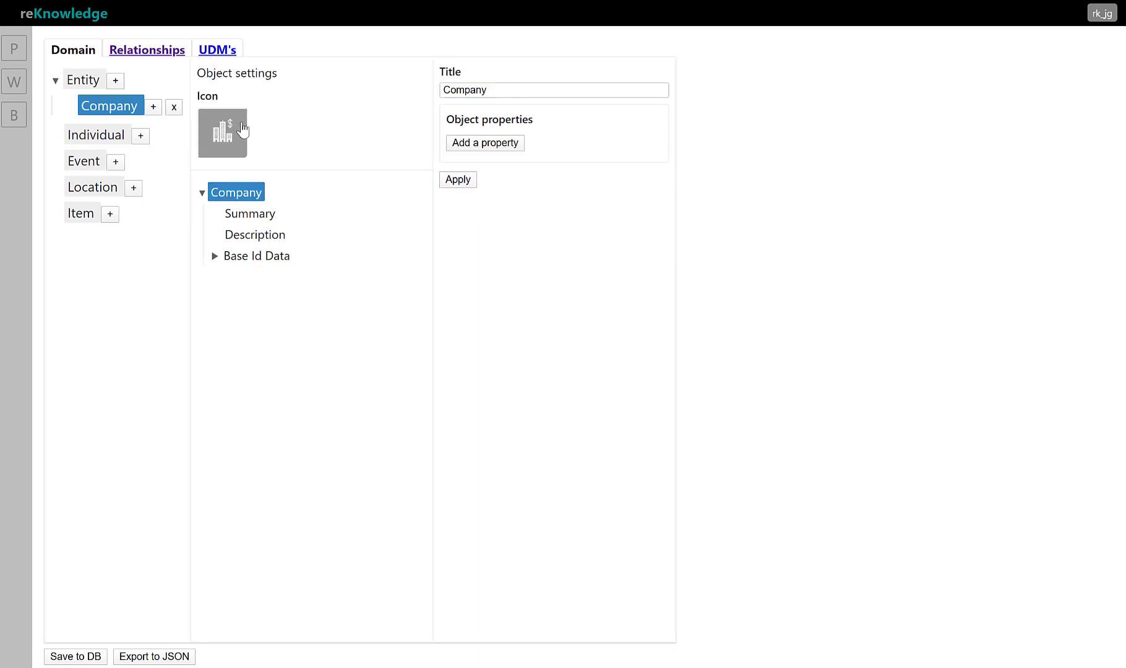
Check the icon choices for Company and the properties of its parent object Entity
left_click(223, 134)
left_click(314, 272)
left_click(82, 85)
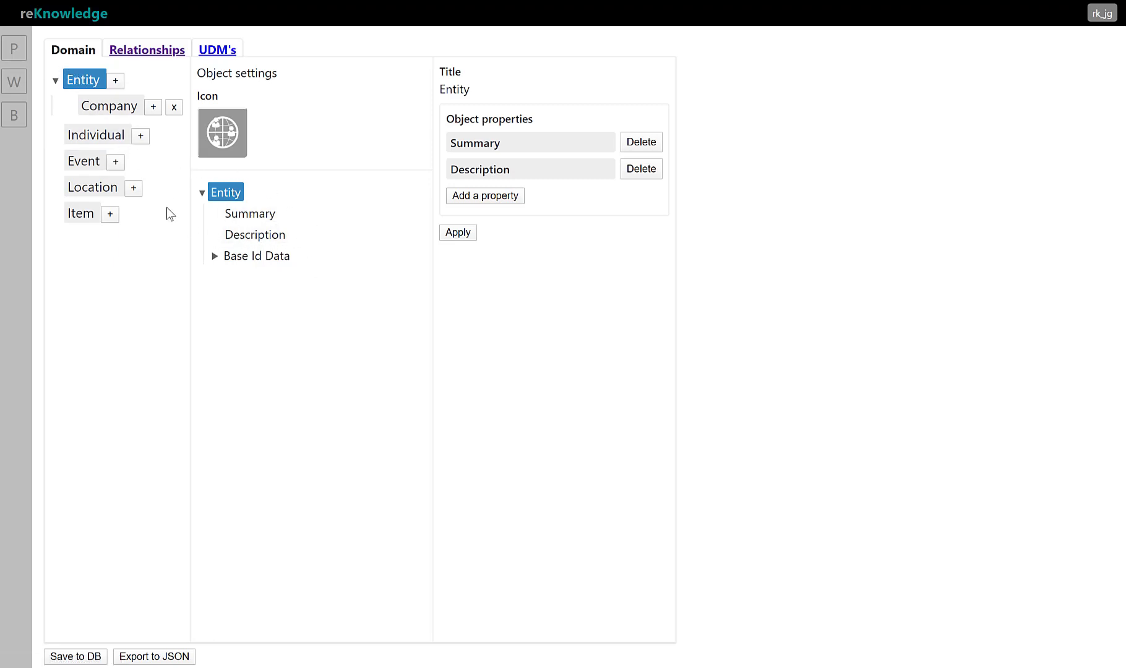
Add a property titled Sector to the Company object, keeping it a basic string
left_click(101, 108)
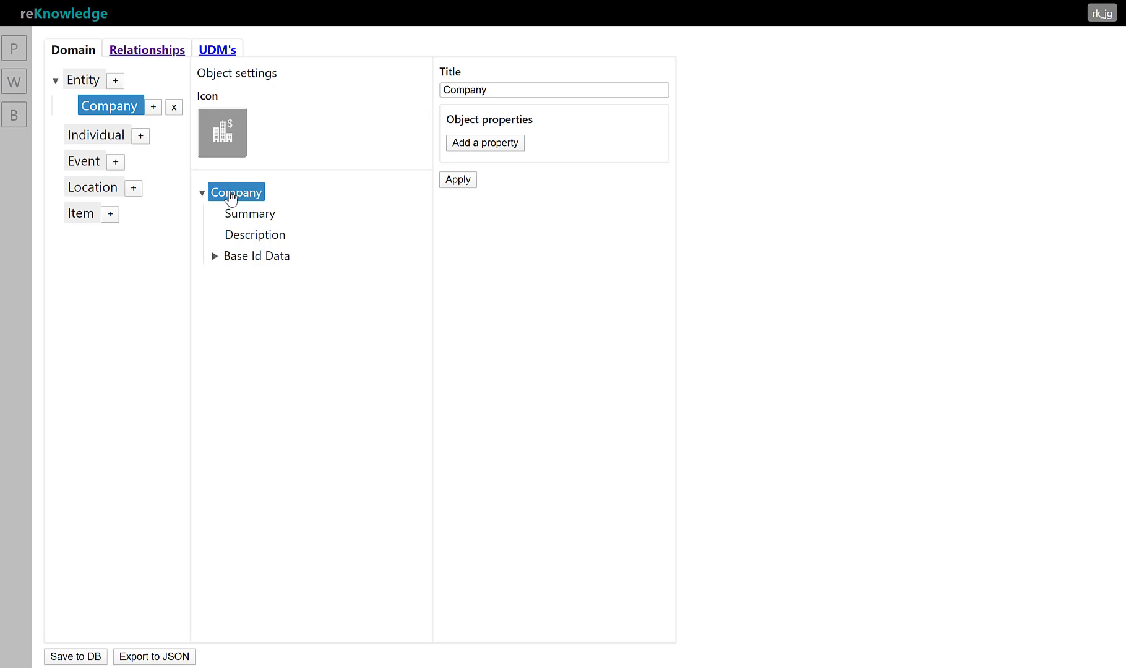
left_click(474, 147)
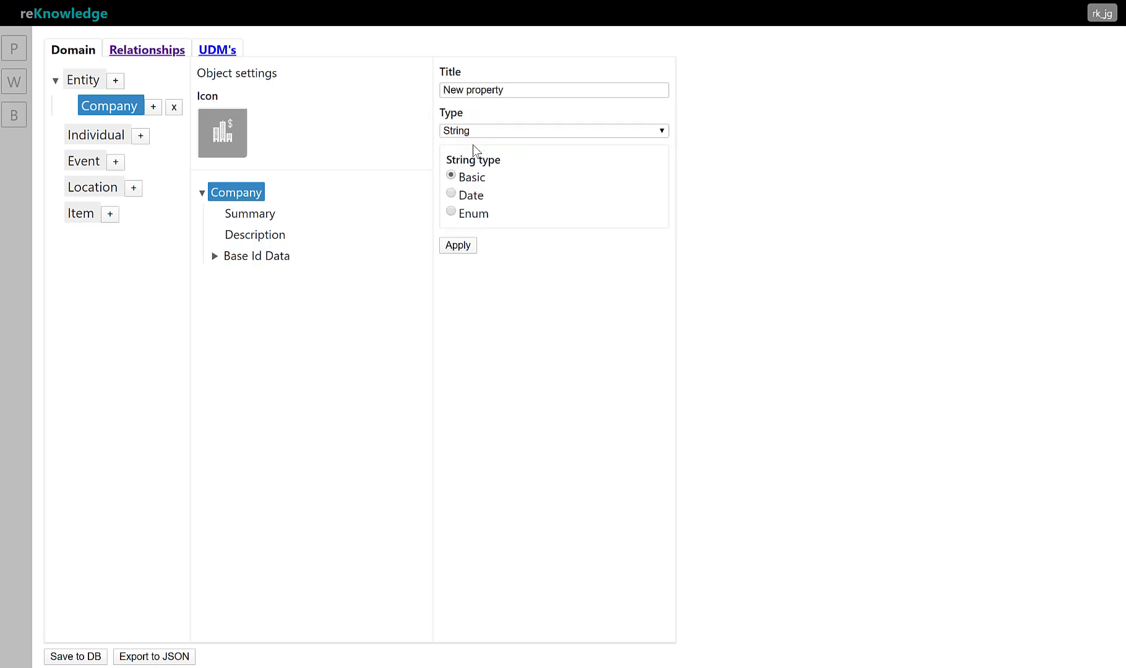
left_click(523, 89)
key("ctrl+a")
type("Se")
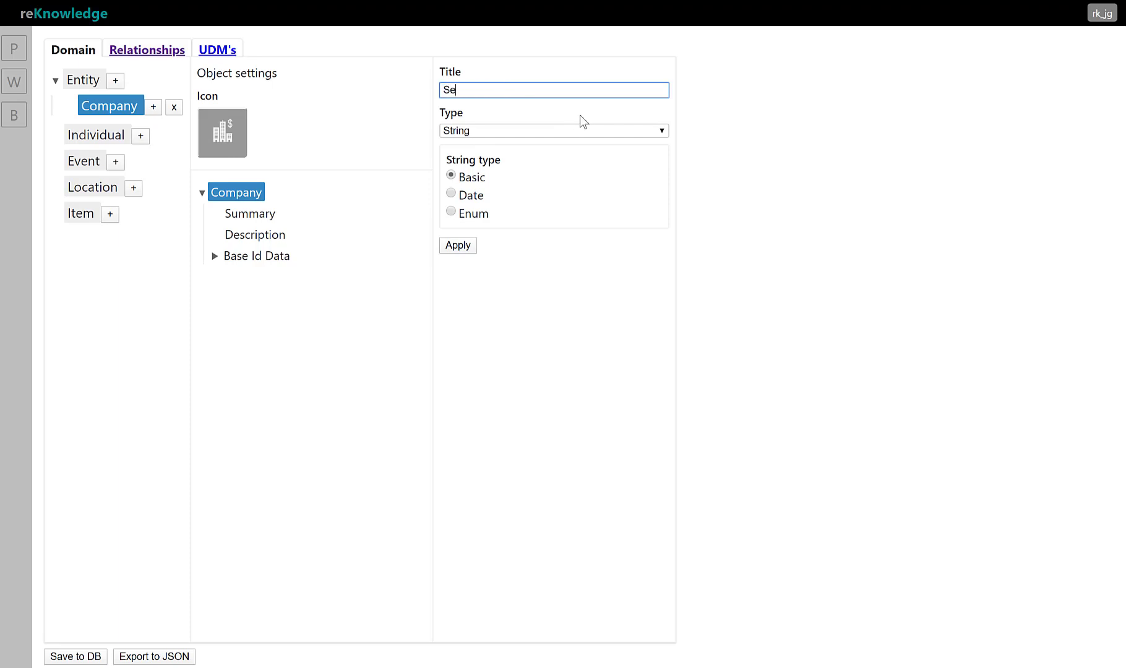
type("ctor")
left_click(458, 245)
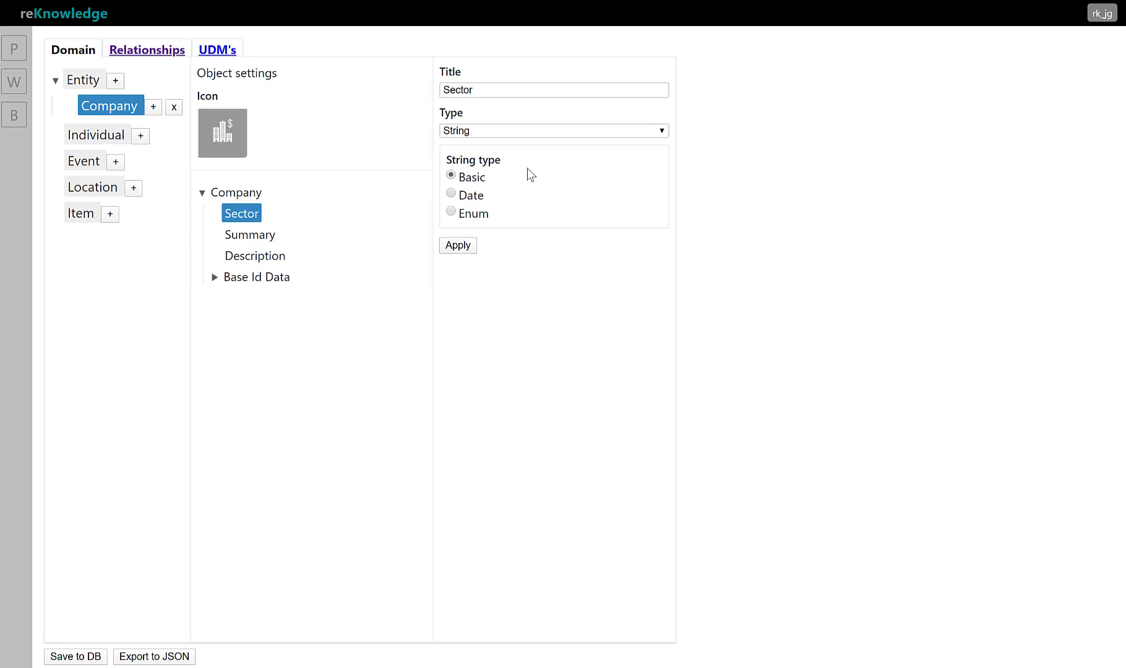
Start another Company property titled Type and make it a string of the Enum type
left_click(251, 194)
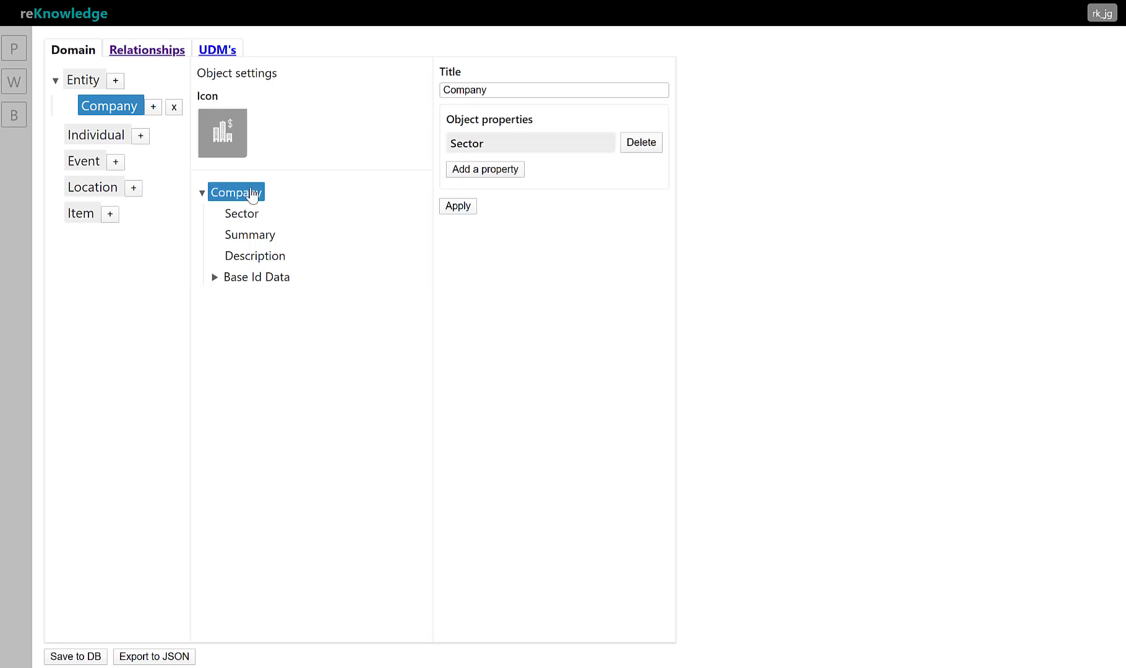
left_click(506, 170)
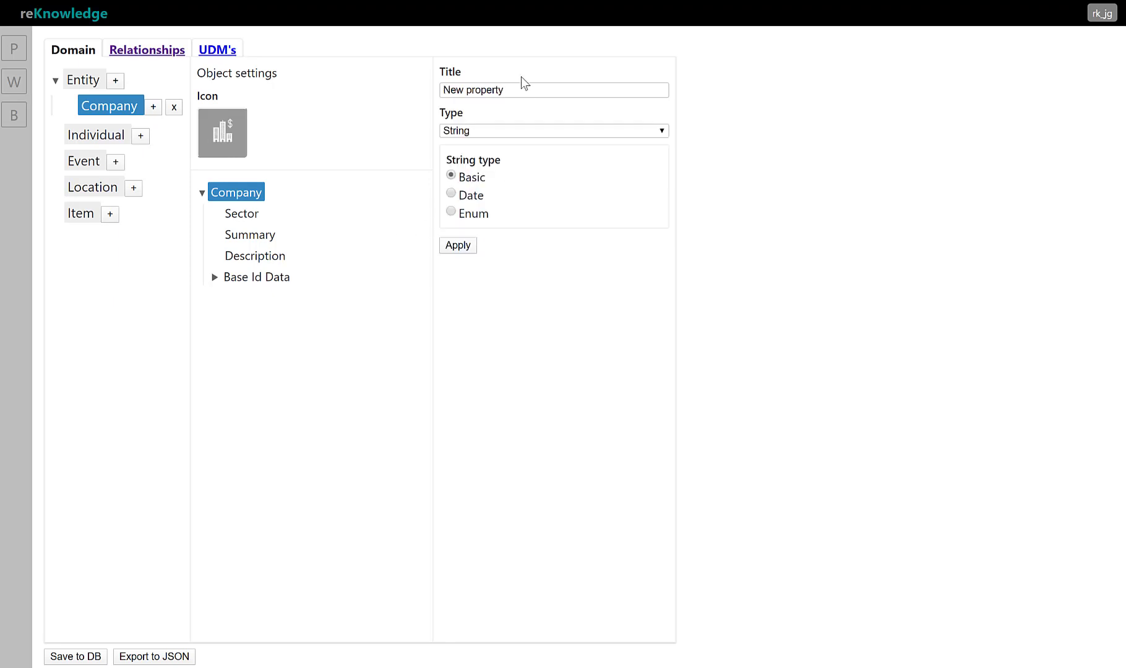
triple_click(532, 91)
type("Type")
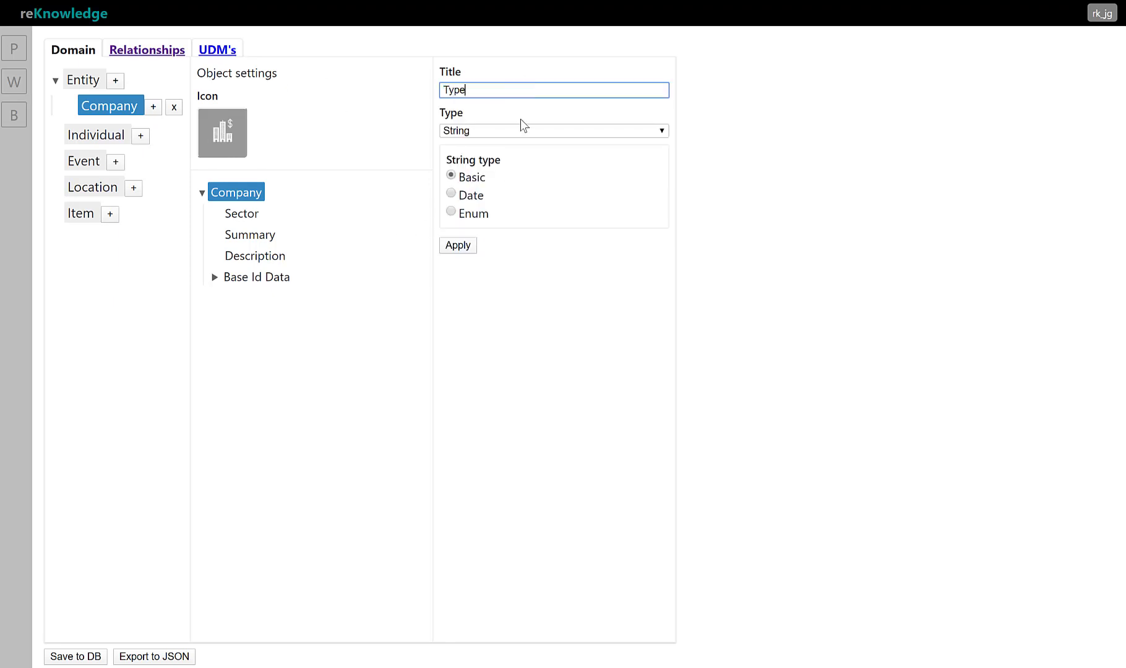
left_click(455, 214)
left_click(458, 247)
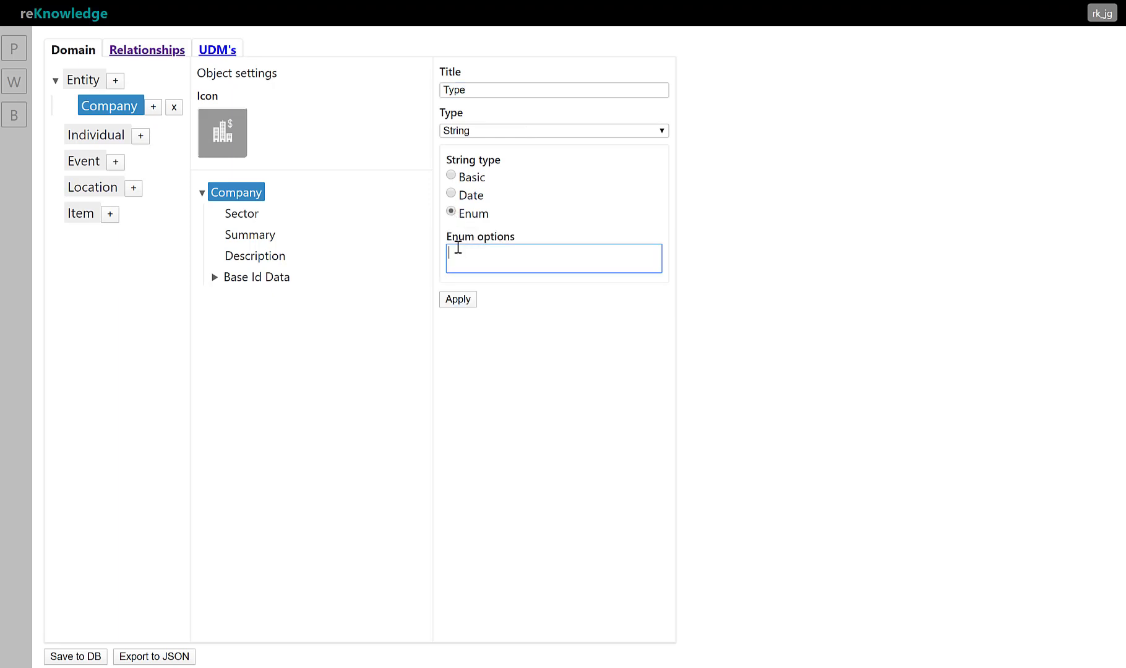
Give the Type property a blank first enum option plus private, public, mix ownership, other and unknown, and apply it
type(",")
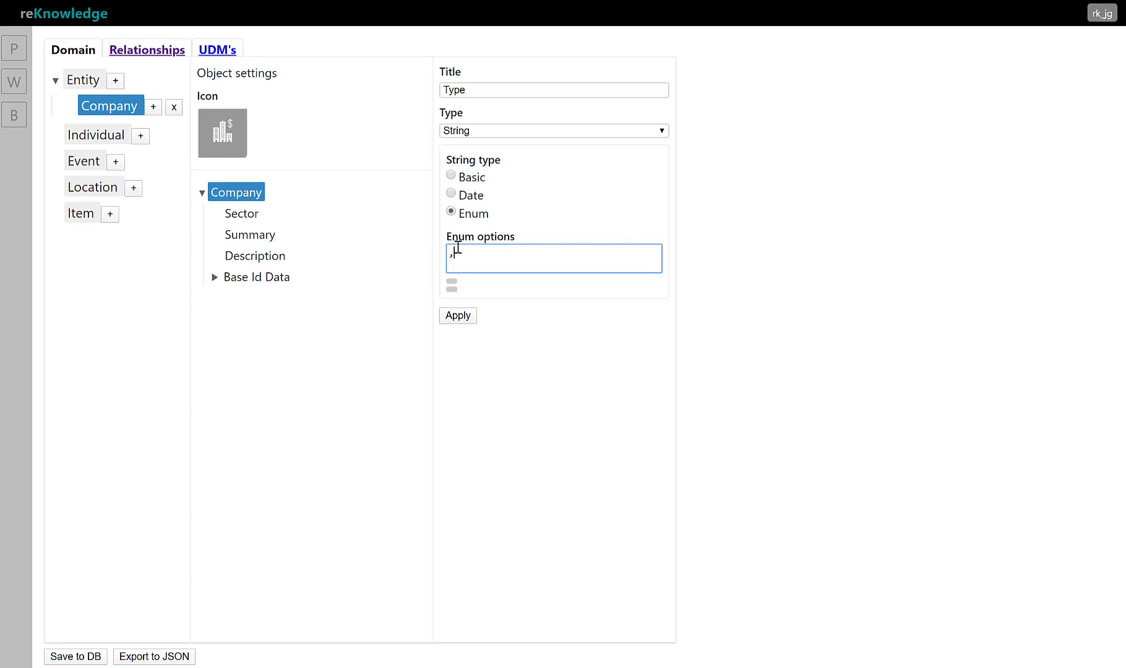
type("private")
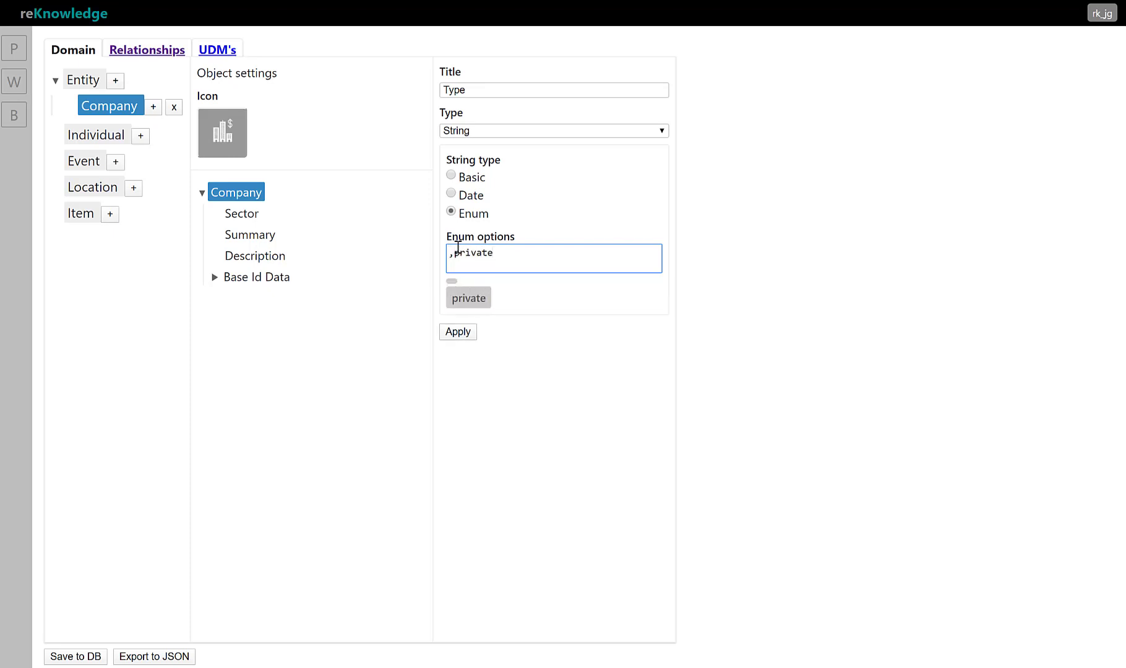
type(",public")
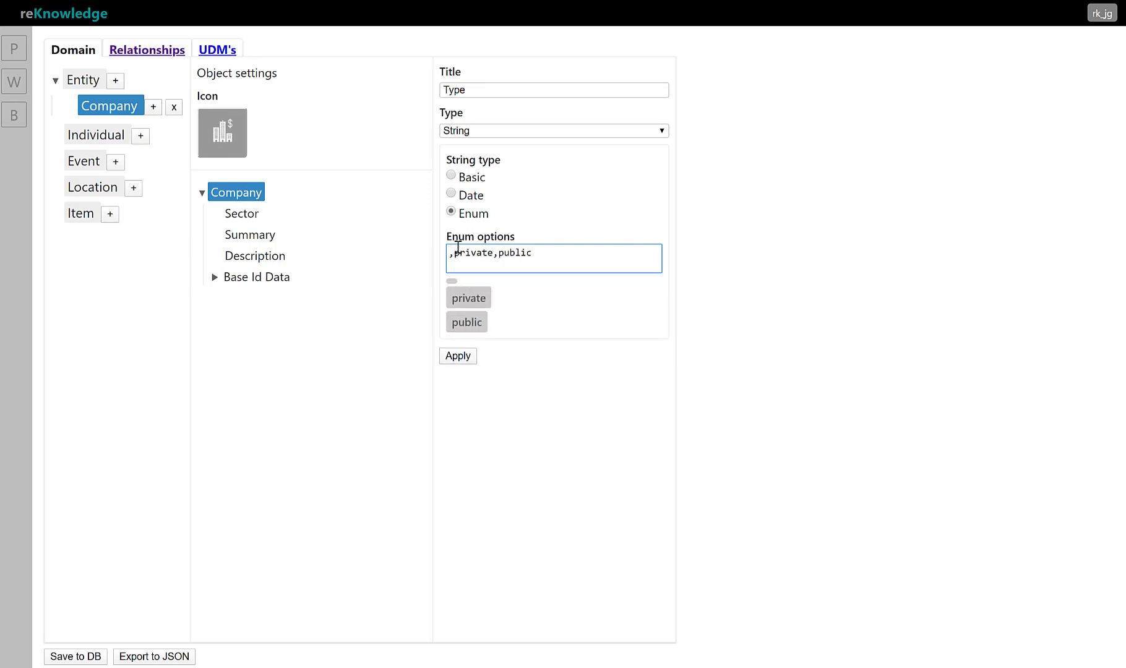
type(",mix own")
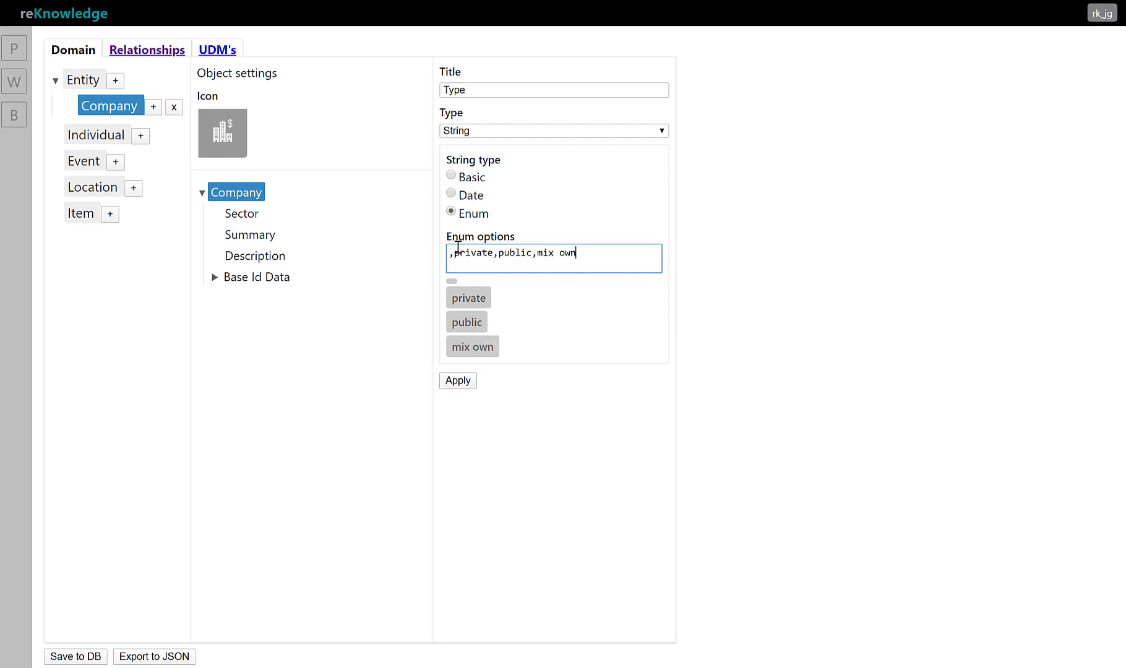
type("ership")
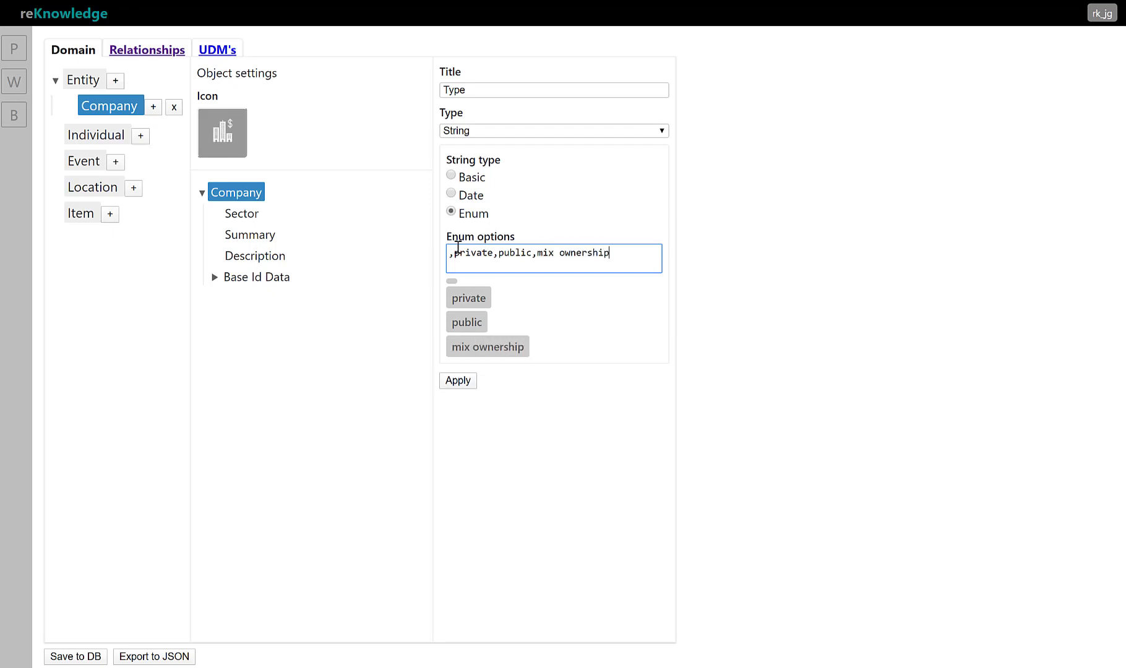
type(",other")
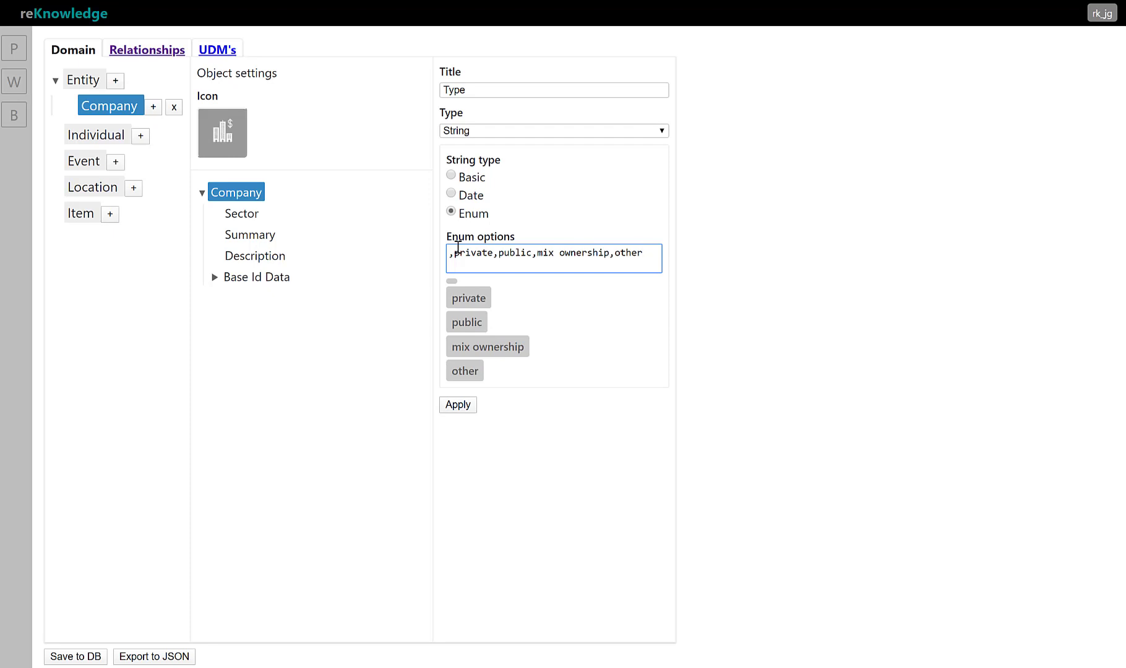
type(",unk")
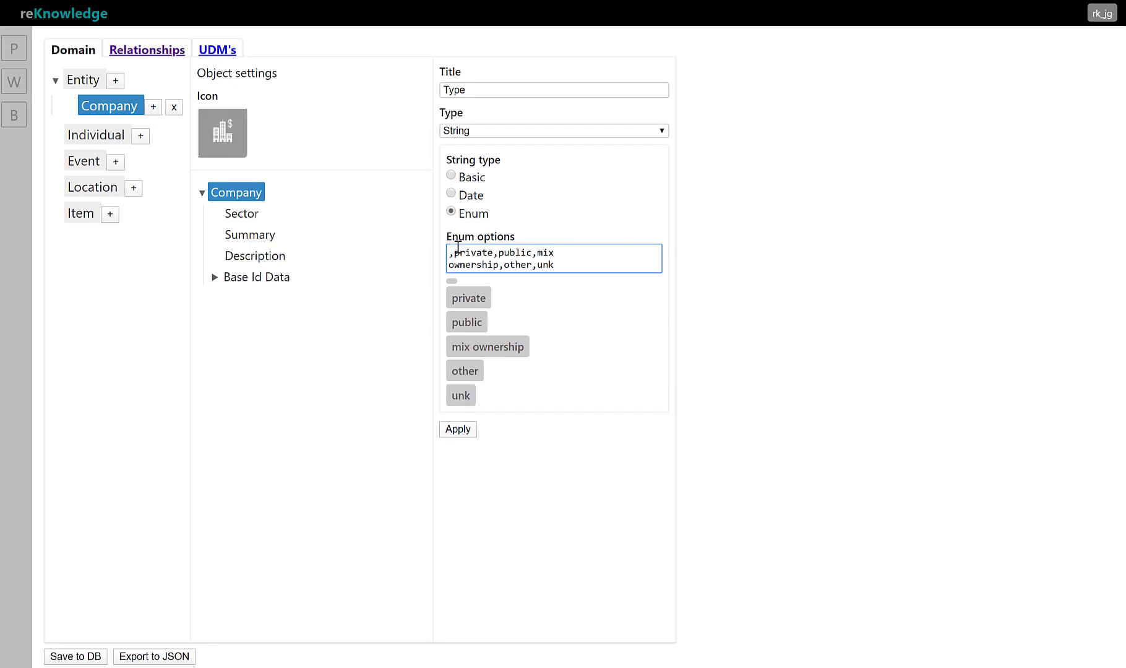
type("nown")
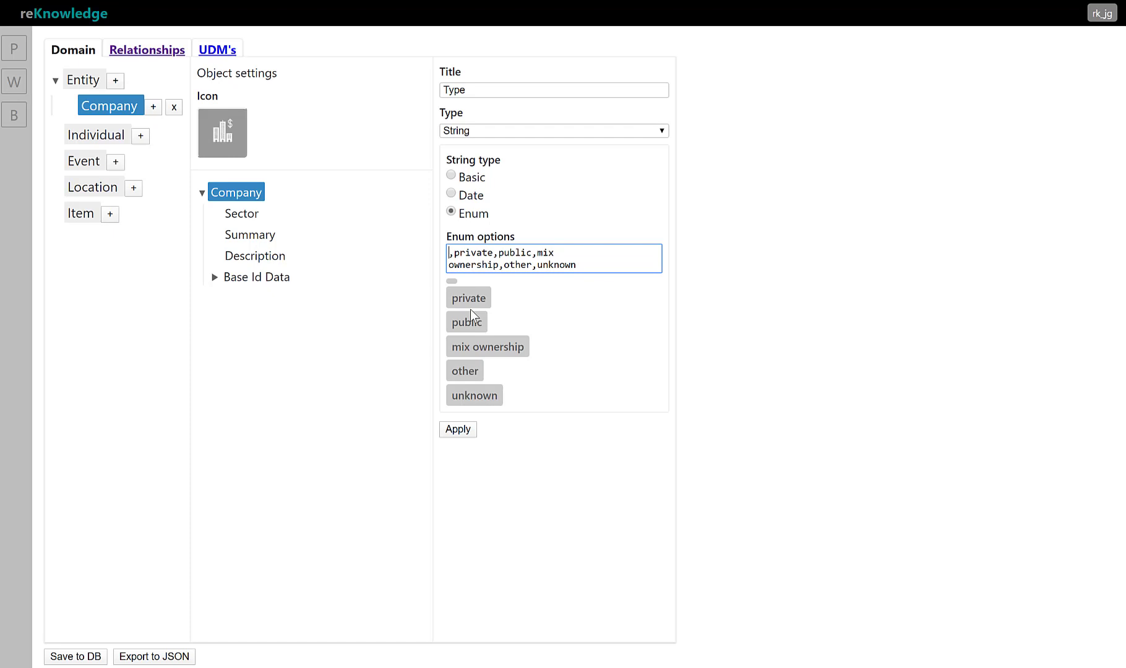
left_click(468, 429)
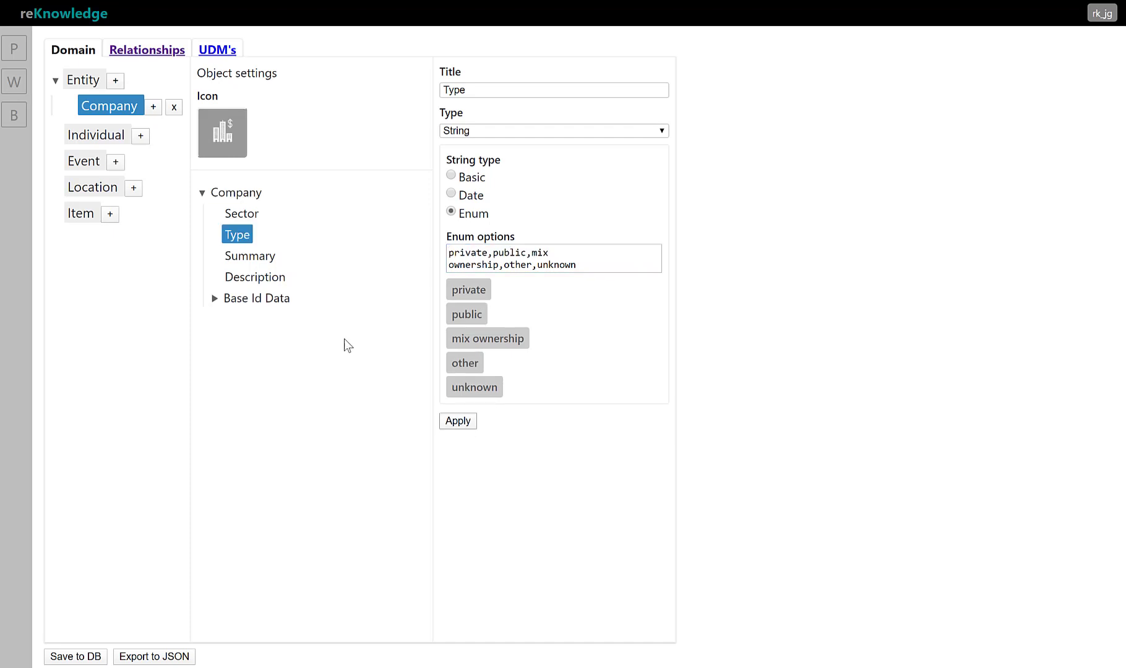
Review the settings of Company's Sector and Type properties and compare them with the Entity object's properties
left_click(239, 214)
left_click(237, 235)
left_click(75, 78)
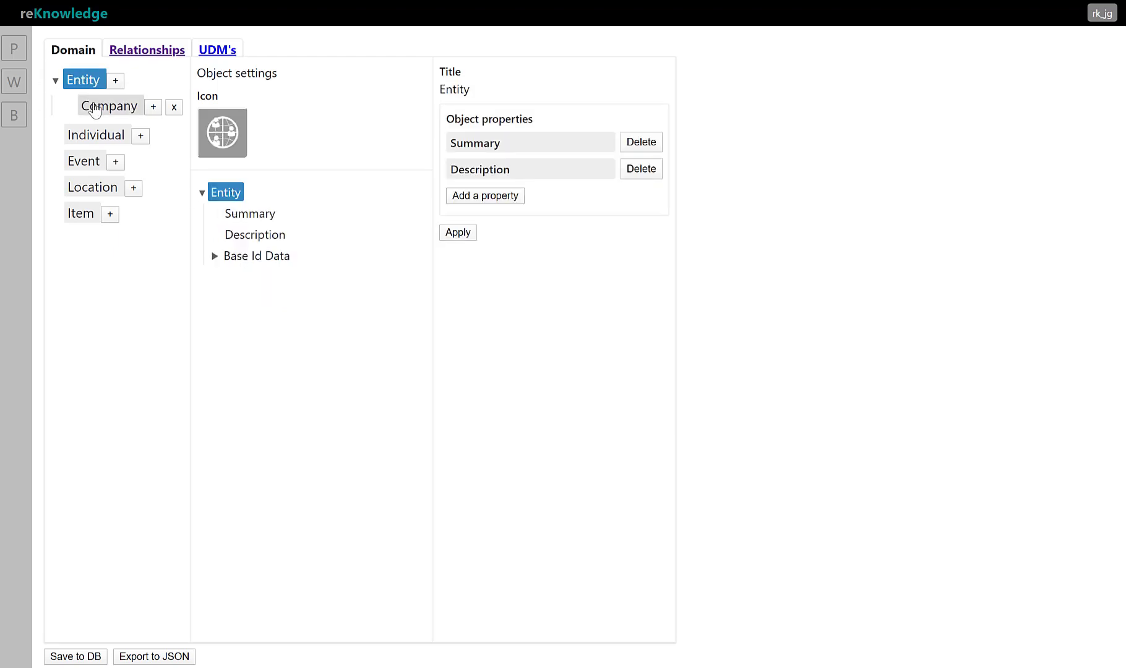
Add a property titled Financial information of type Object to the Company object
left_click(93, 109)
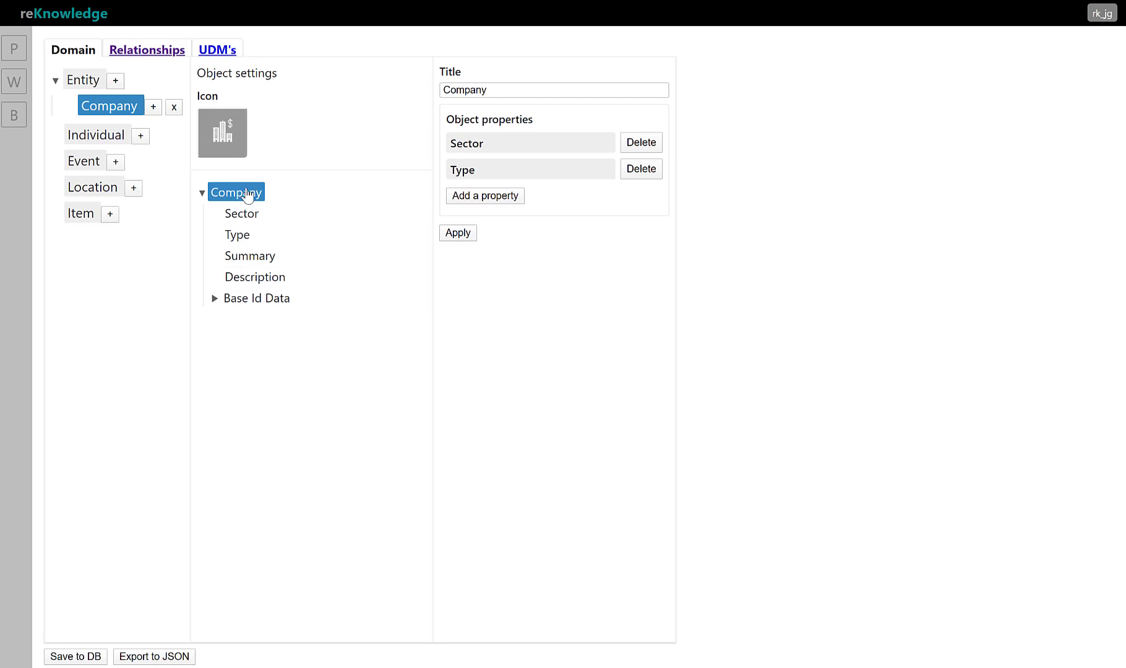
left_click(463, 197)
triple_click(518, 94)
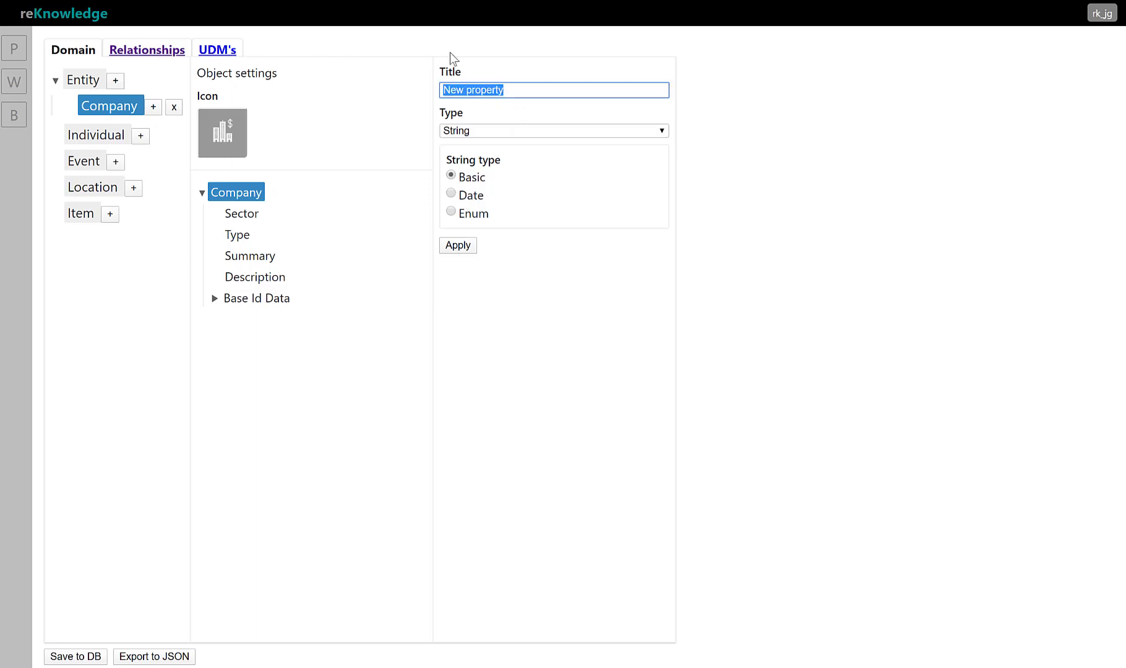
type("Fina")
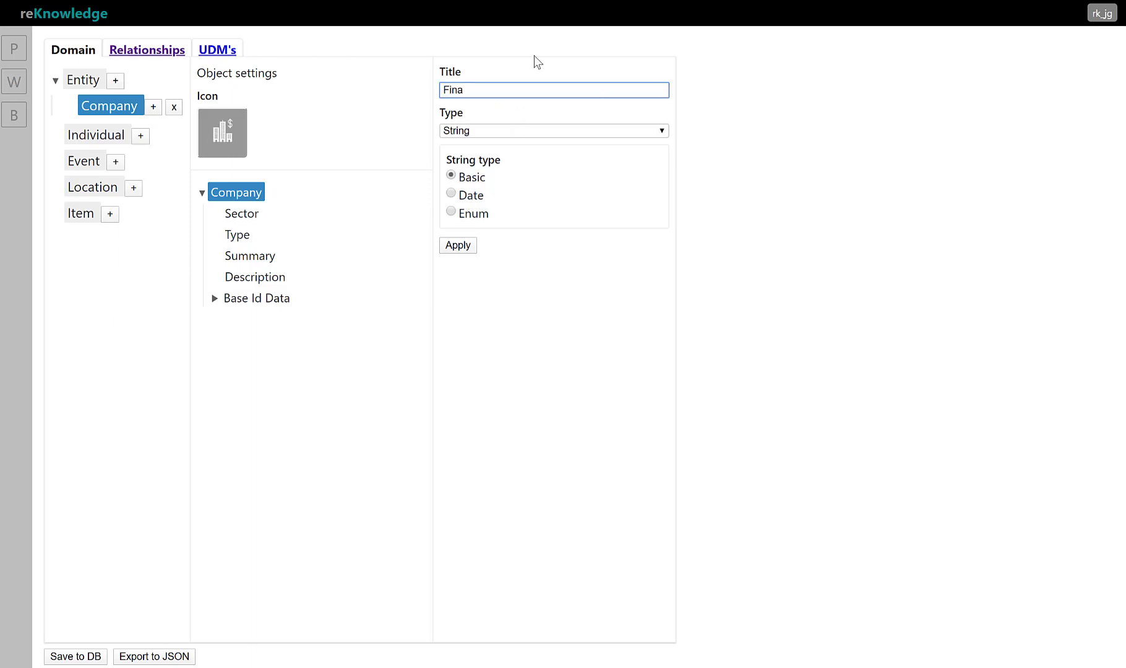
type("ncial information")
left_click(529, 127)
left_click(515, 144)
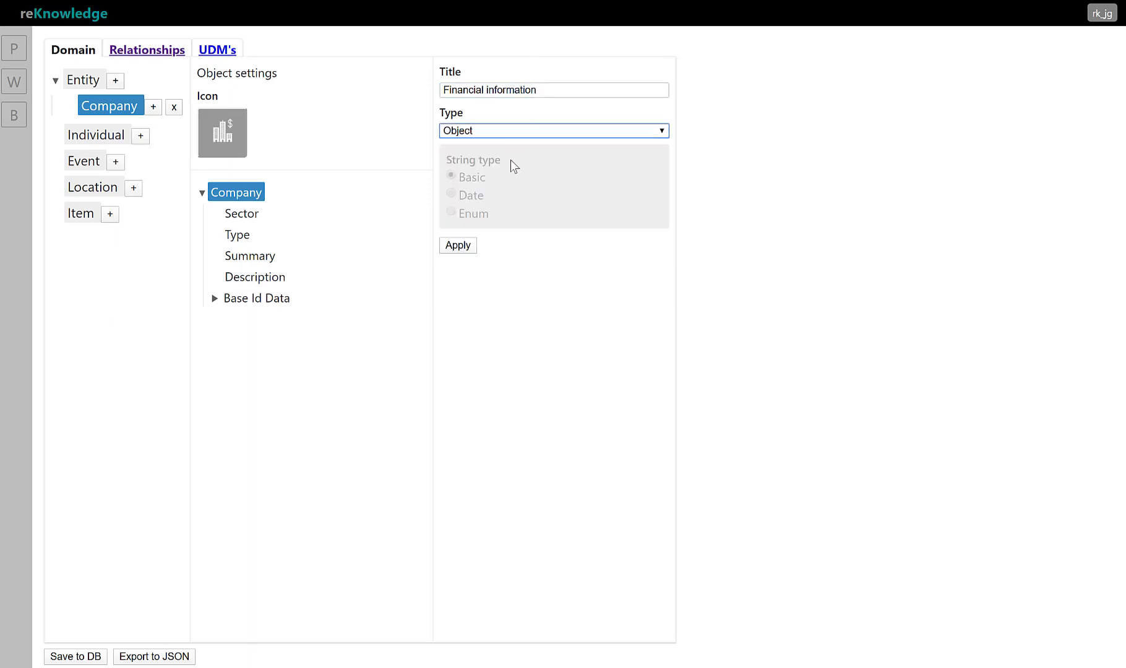
left_click(464, 244)
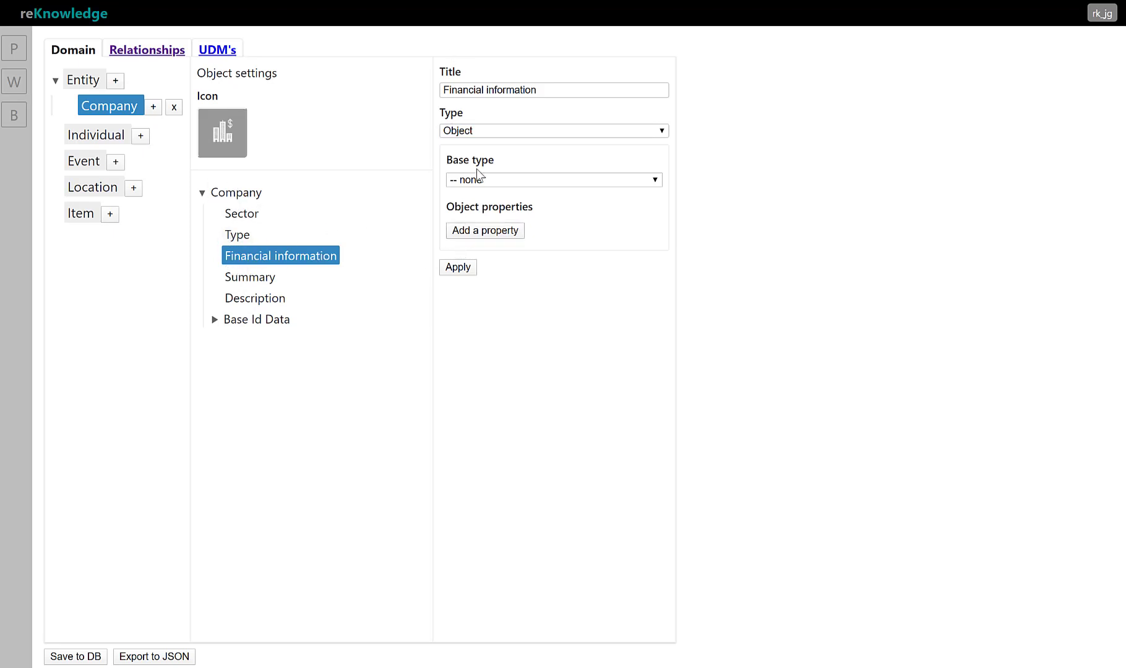
Add a sub-property titled Revenue of type Number inside Financial information
left_click(493, 232)
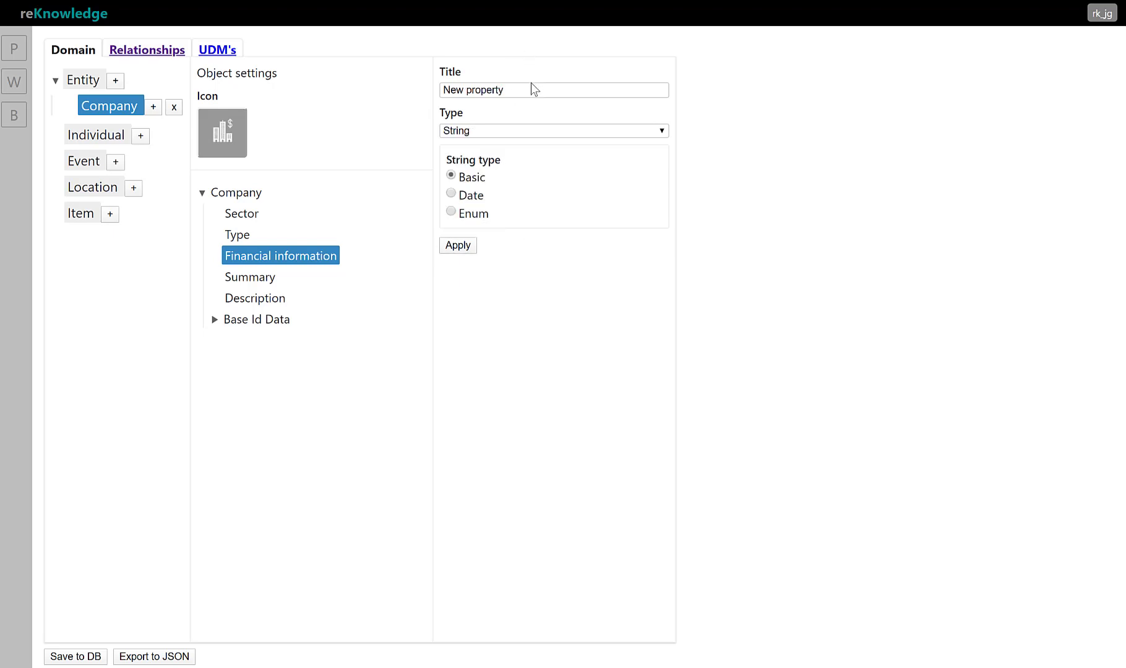
left_click_drag(532, 90, 385, 85)
type("Revenue")
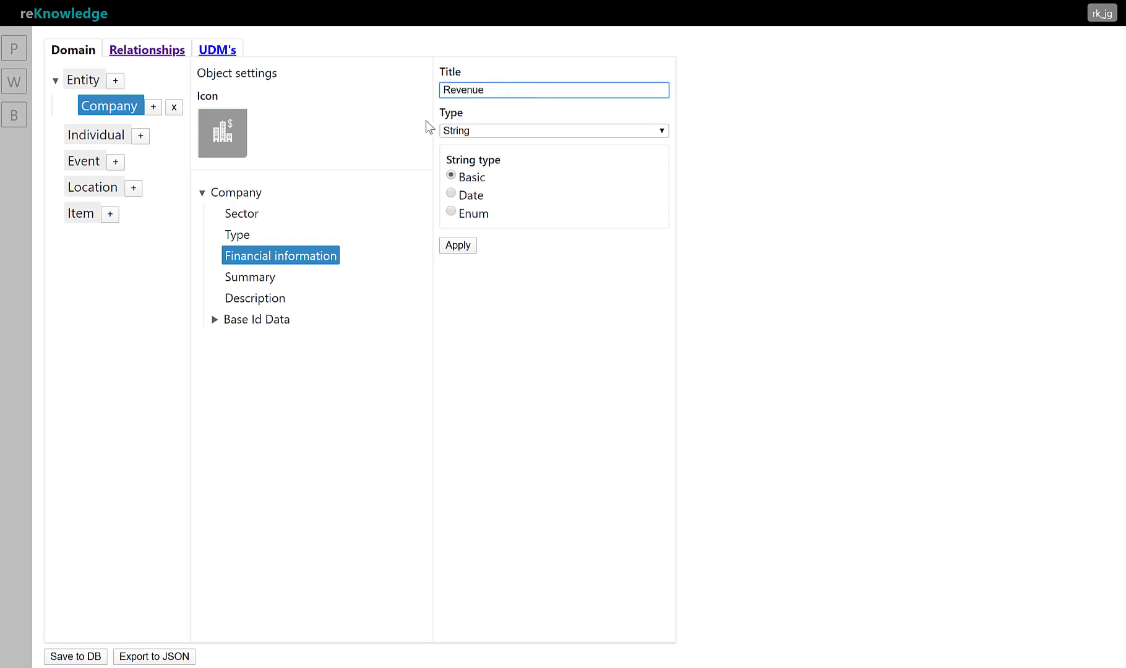
left_click(461, 131)
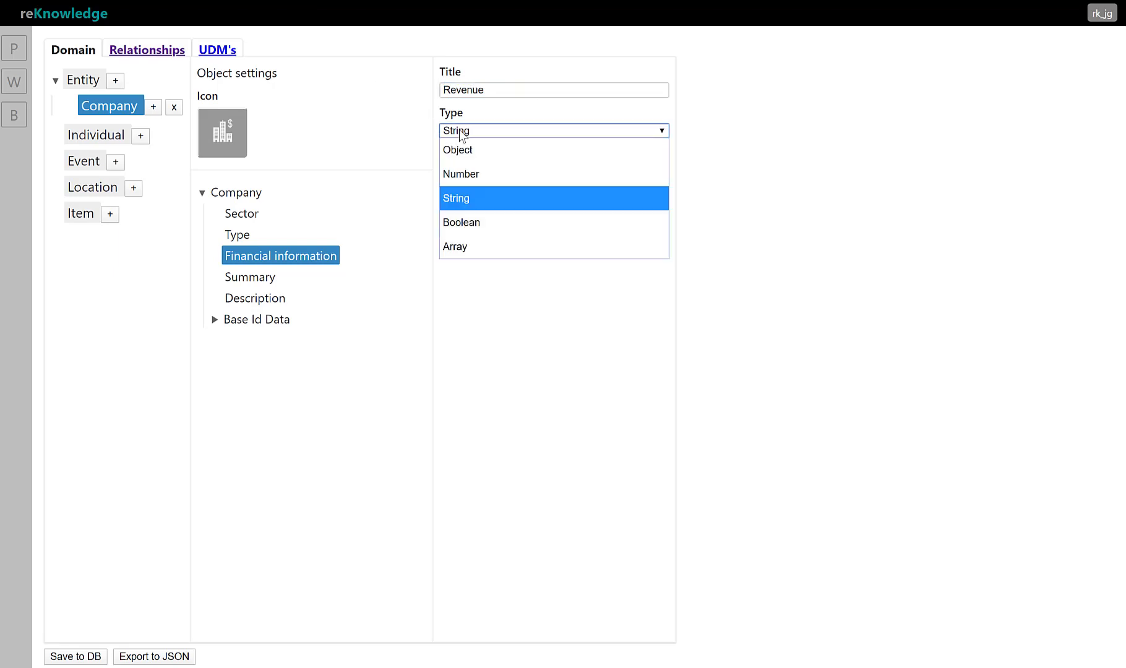
left_click(465, 172)
left_click(466, 245)
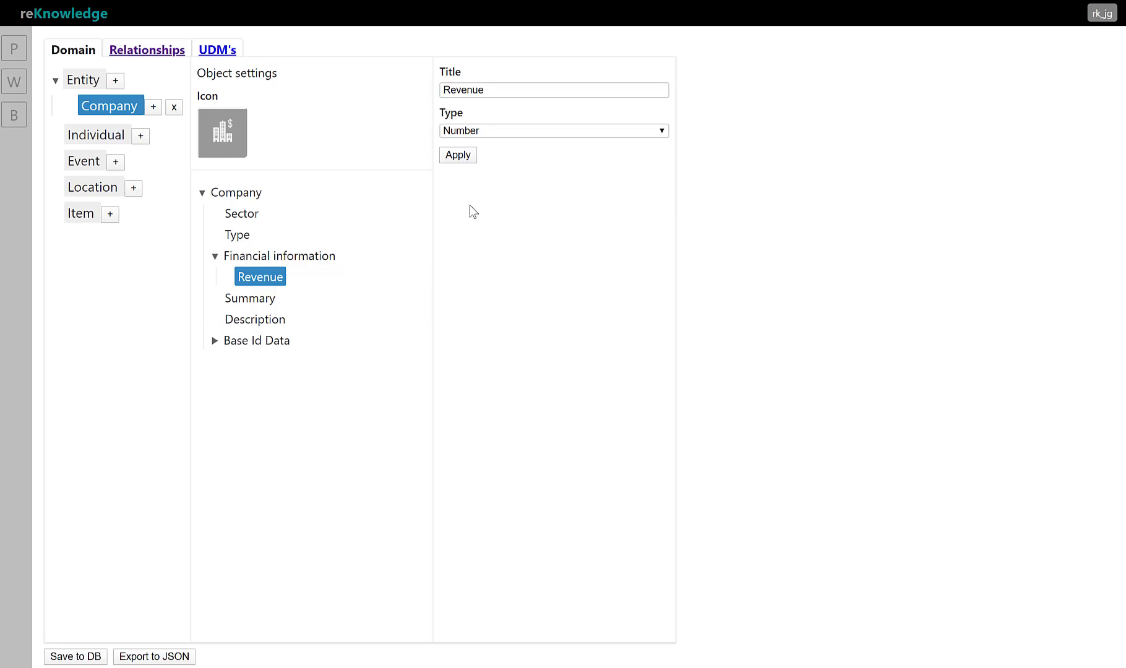
Add a sub-property titled Unit inside Financial information, with type String and string type Enum
left_click(238, 256)
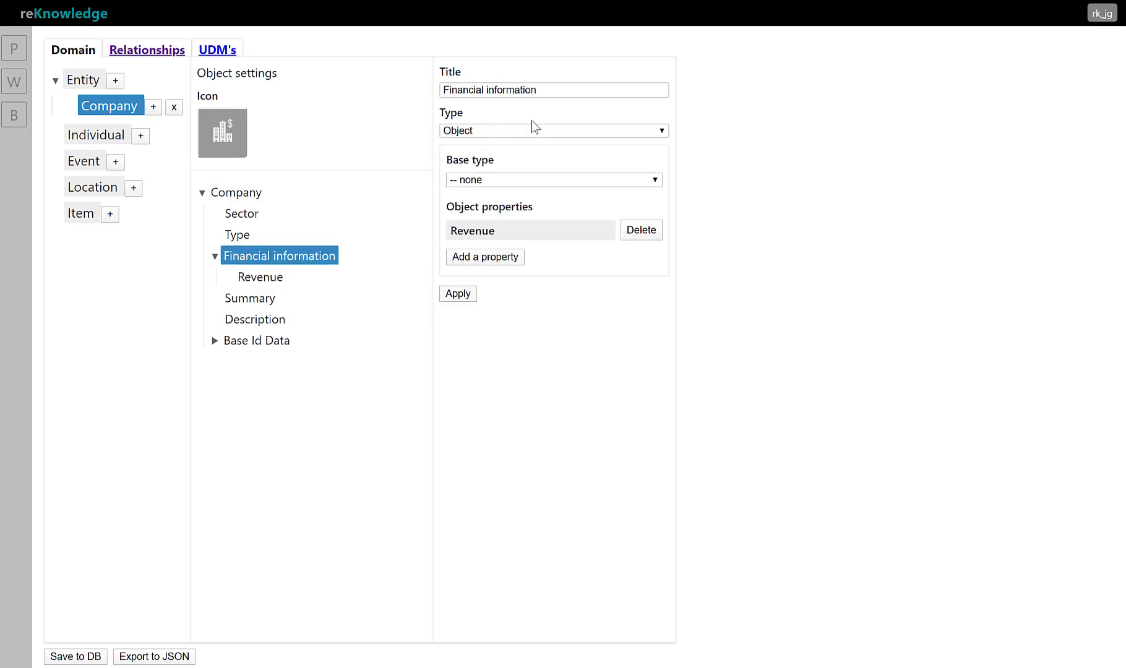
left_click(489, 257)
left_click_drag(538, 93, 251, 60)
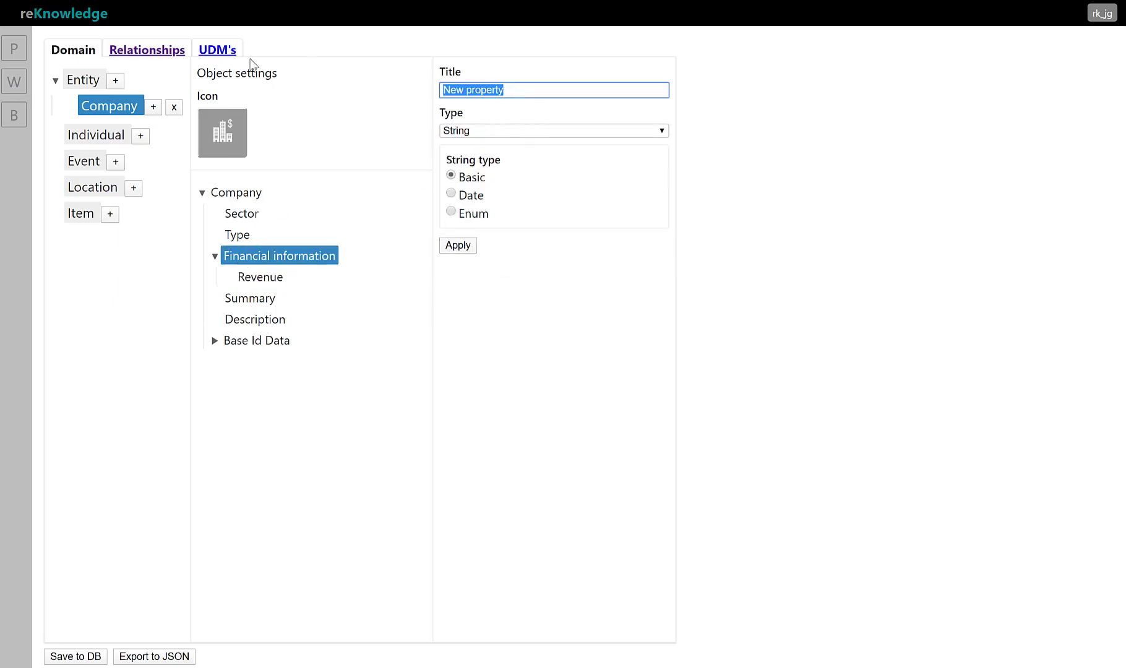
type("Unit")
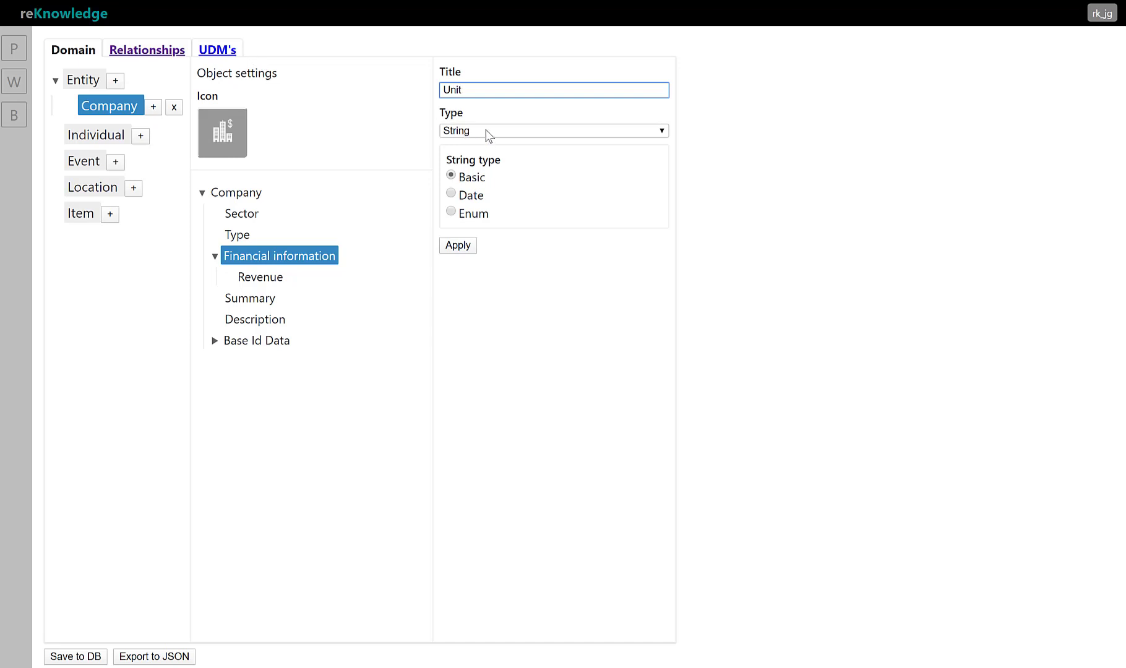
left_click(452, 212)
left_click(458, 254)
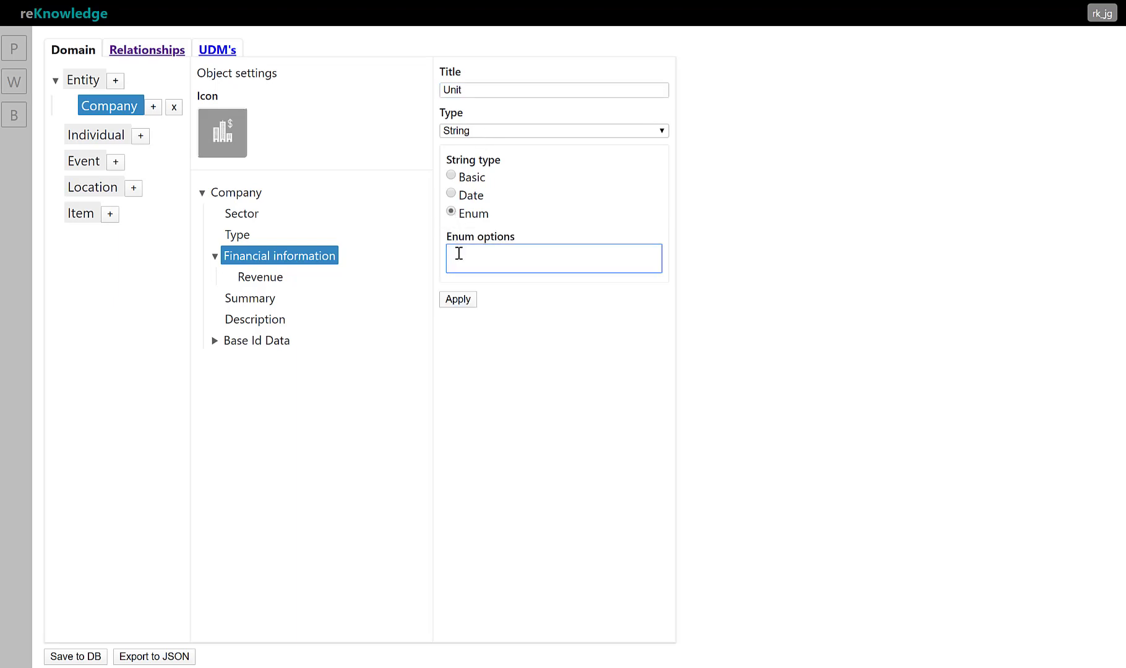
Give the Unit property the enum options Thousand, Millions and Billions, and apply it
type(",")
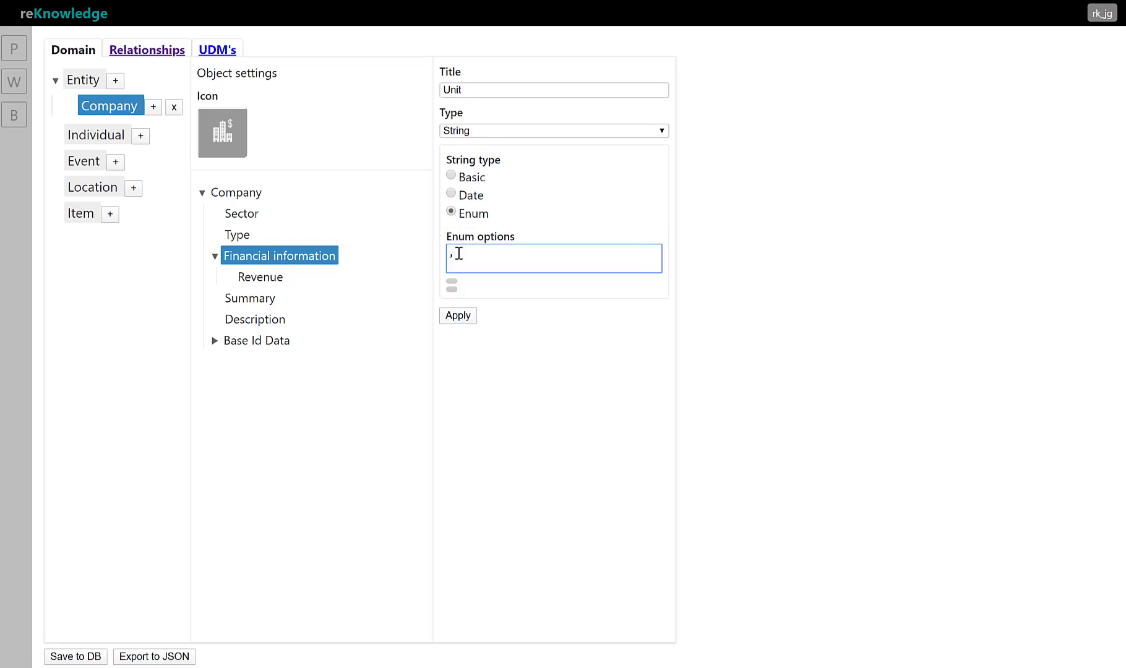
type("Thousand,")
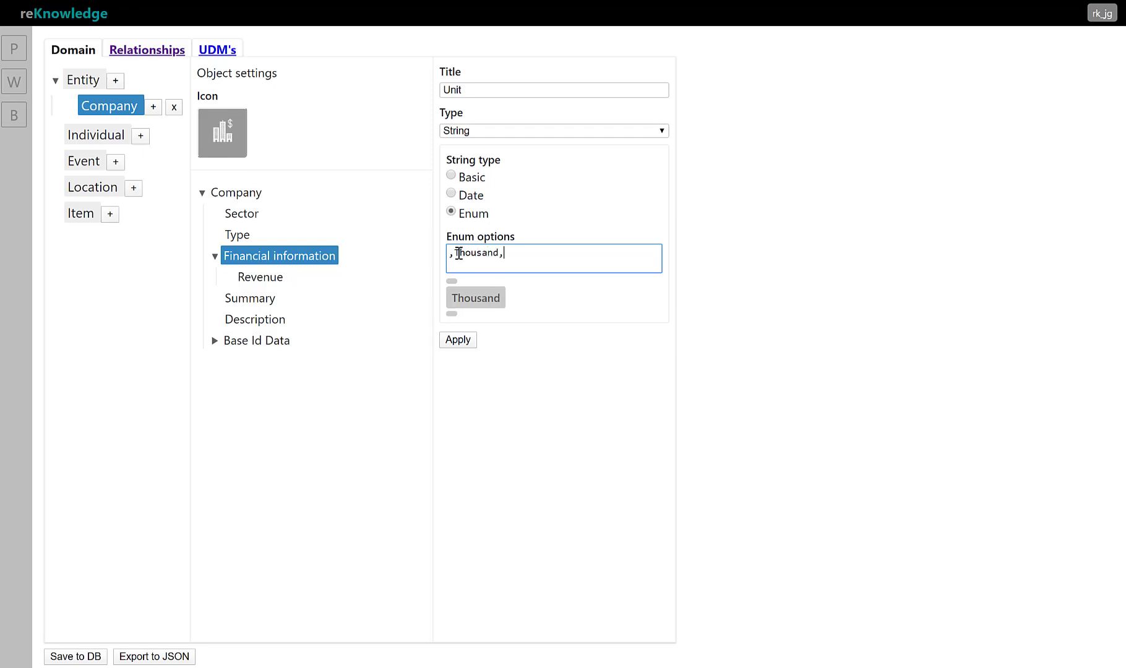
type("Mil")
key("BackSpace")
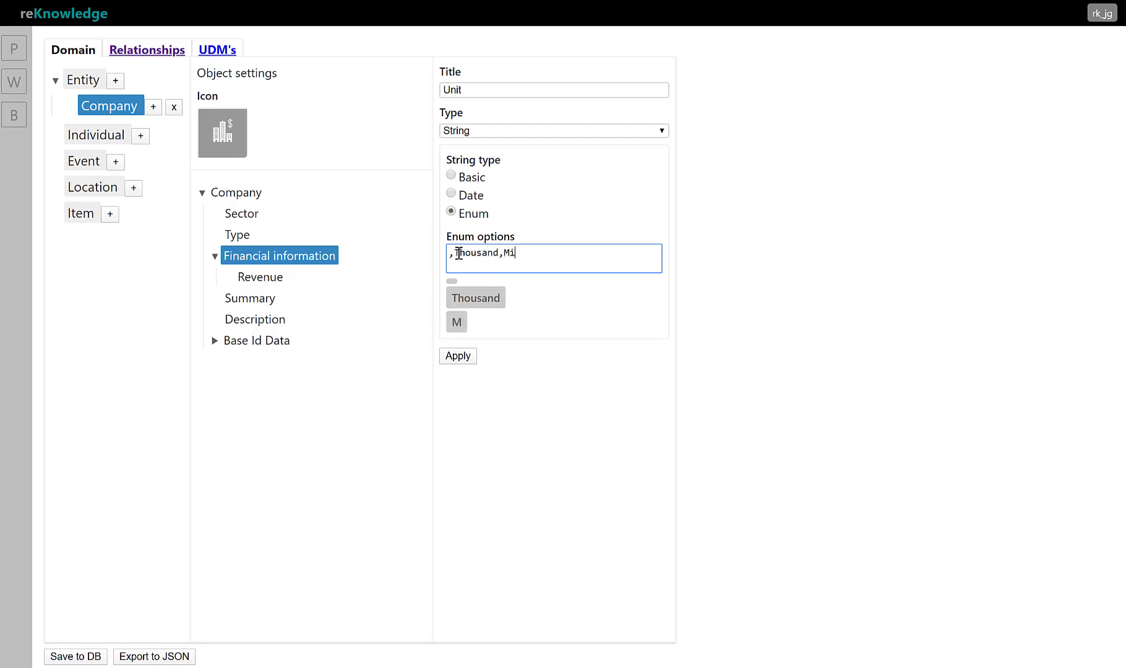
type("lions")
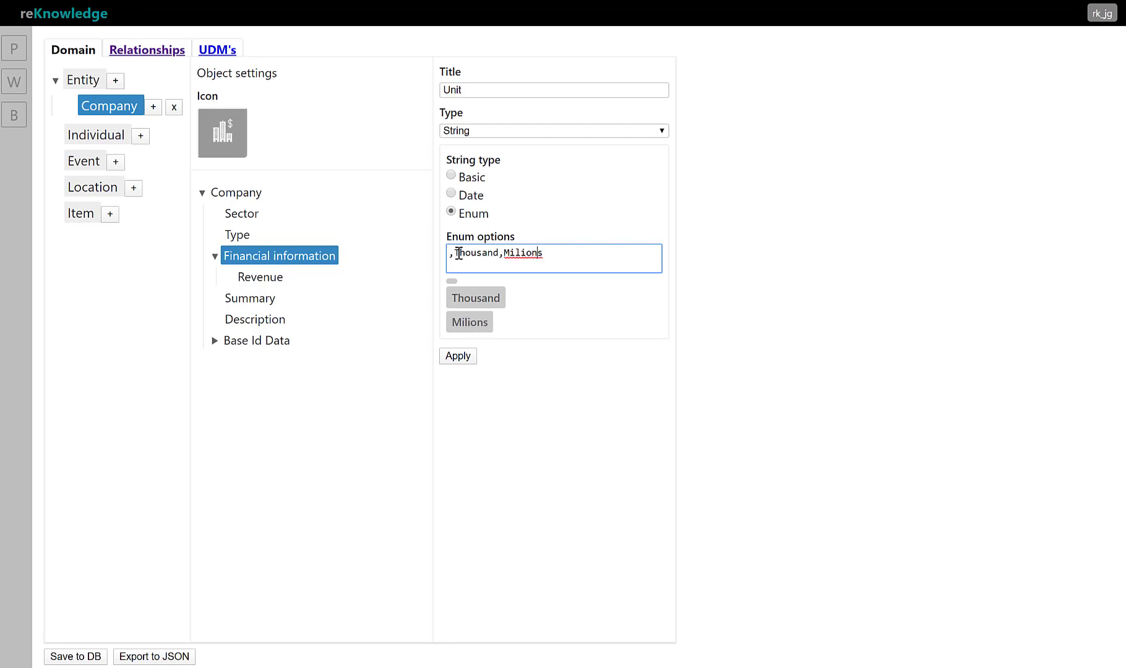
key("Left")
key("Left")
key("Left")
key("Left")
type("lions,Bi")
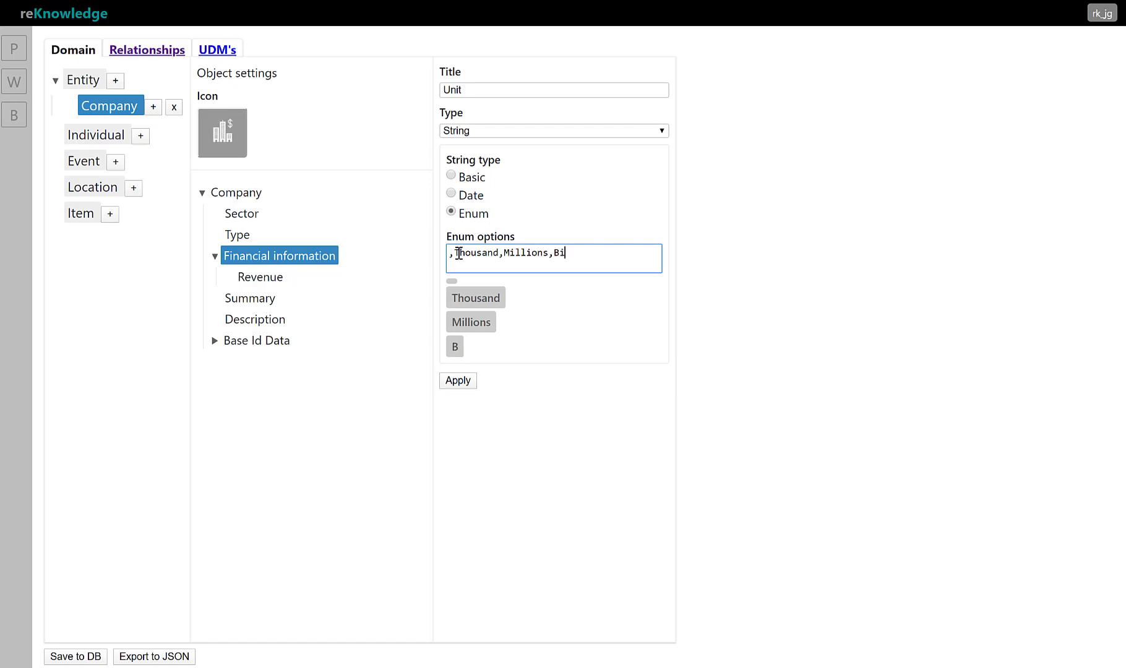
type("llions")
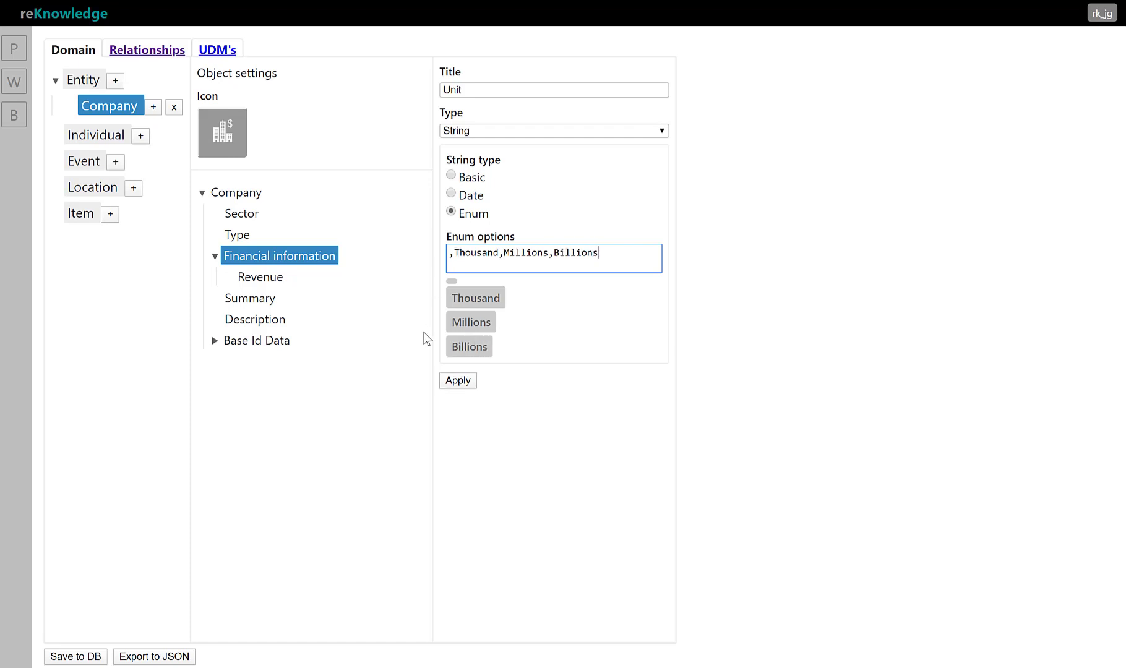
left_click(457, 381)
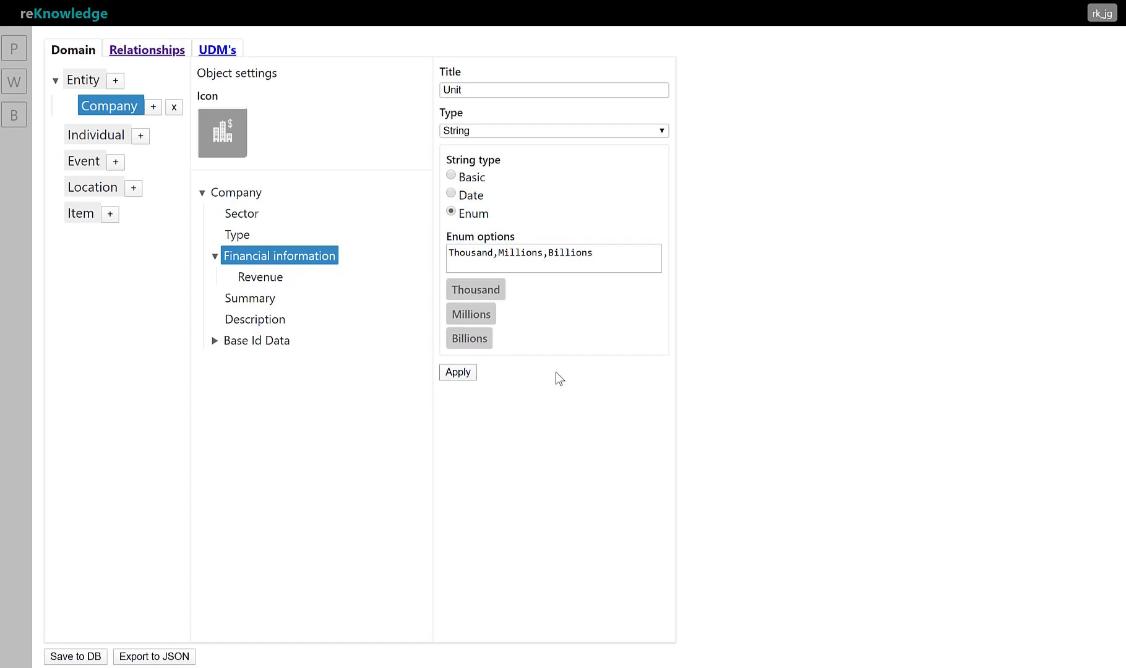
left_click(457, 373)
Add a sub-property titled Currency inside Financial information, with type String and string type Enum
left_click(236, 258)
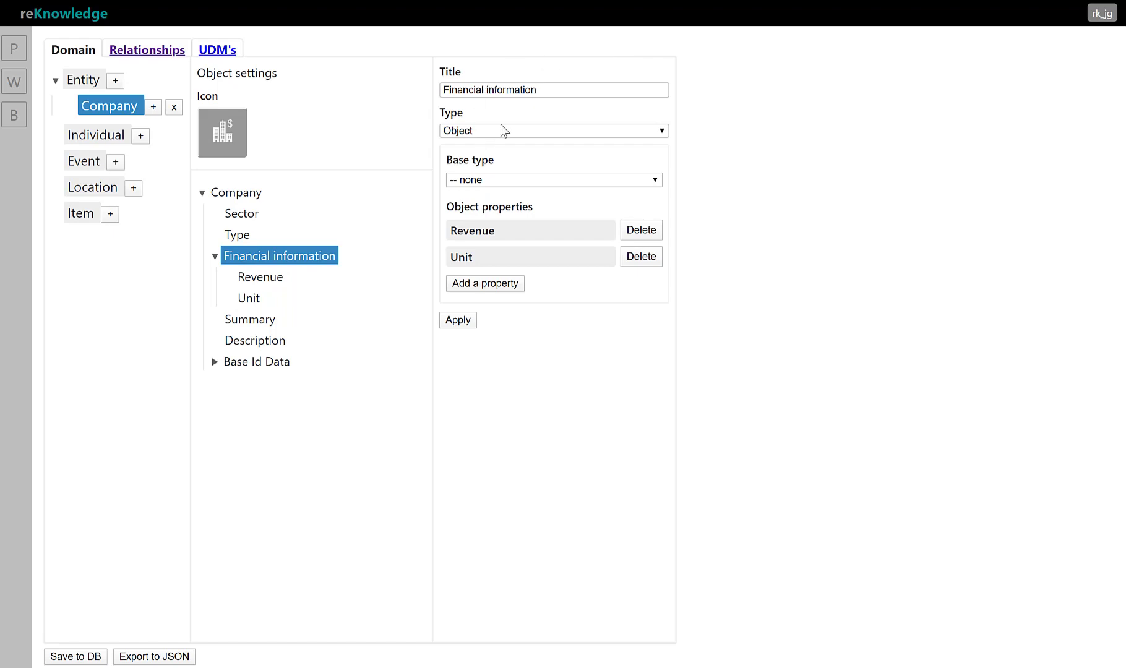
left_click(480, 286)
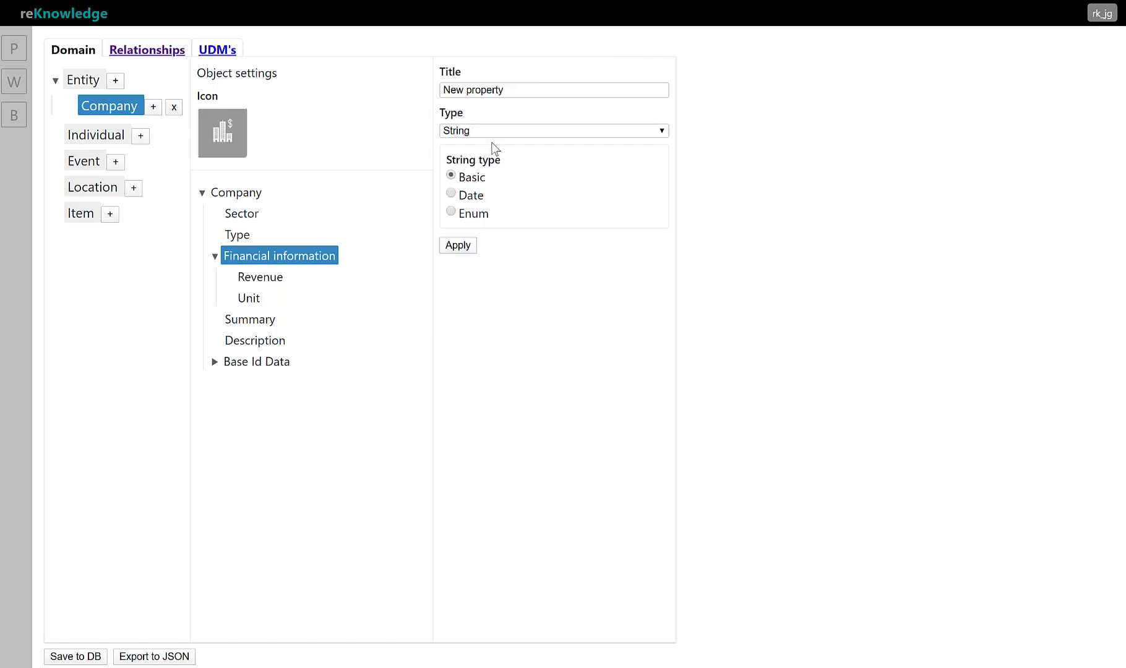
left_click(528, 88)
key("ctrl+a")
type("Currency")
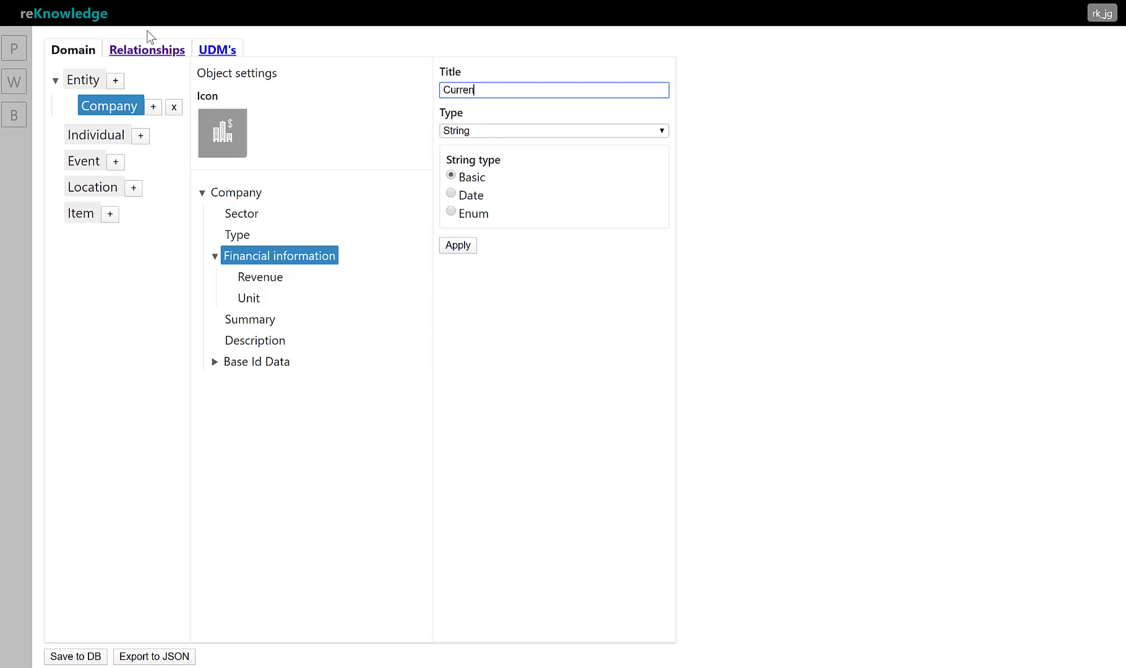
left_click(452, 211)
left_click(463, 256)
Give the Currency property the enum options USD, EUR and GBP, and apply it
type(",USD,")
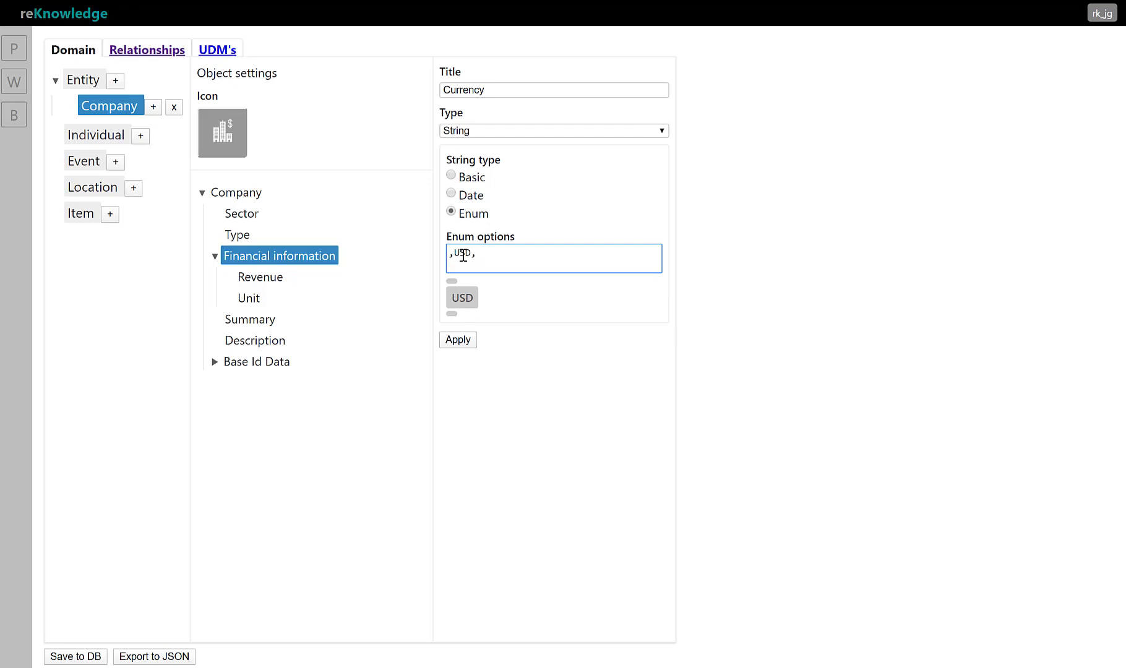
type("EUR,")
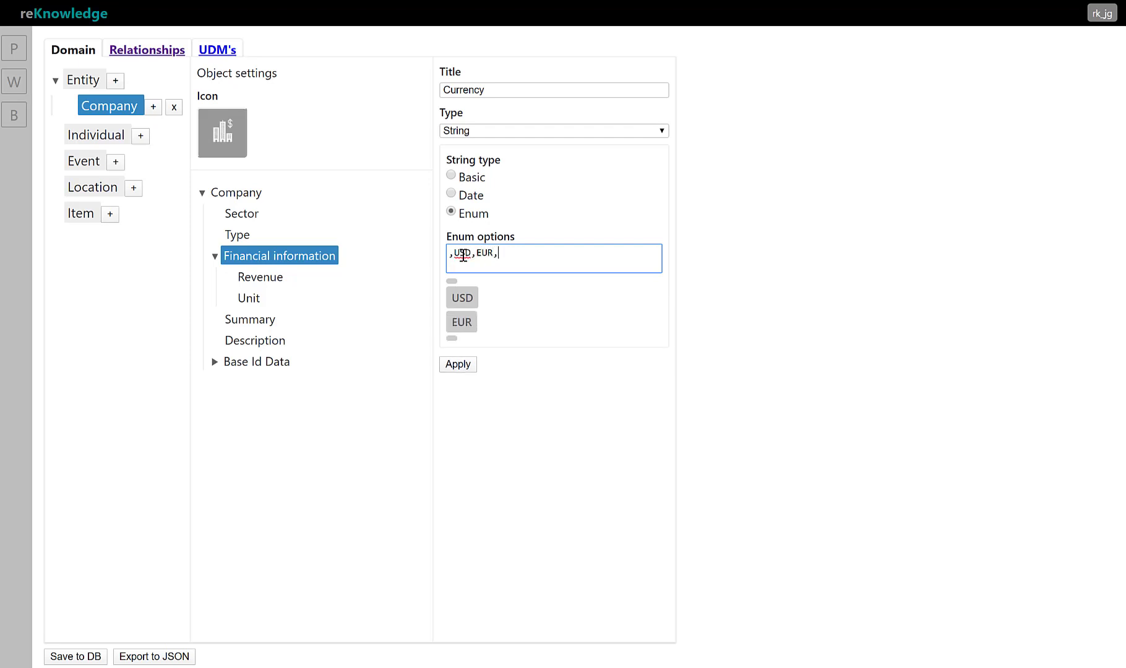
type("GBP")
left_click(460, 384)
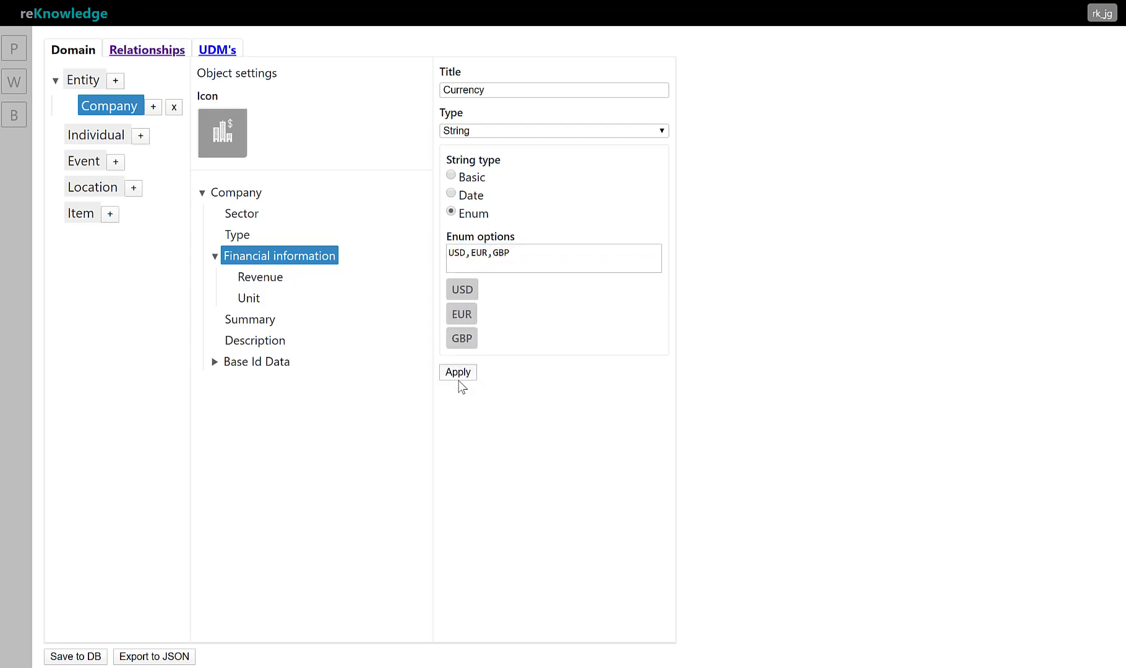
Add a sub-property titled Year of type String with the Basic string type inside Financial information
left_click(243, 265)
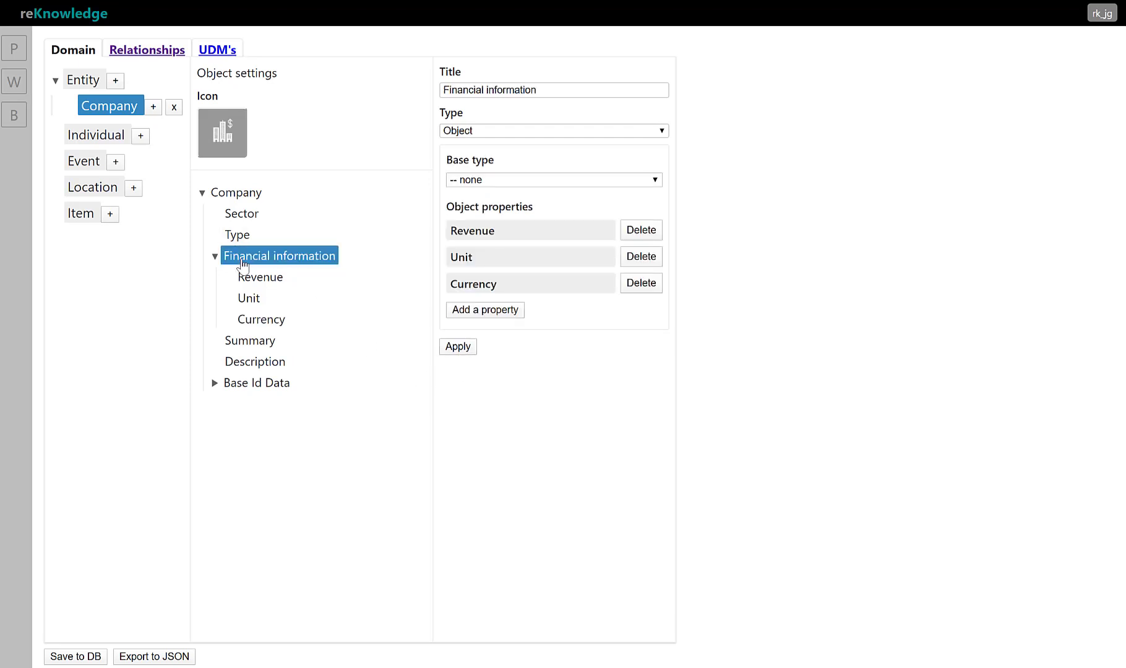
left_click(493, 313)
left_click(543, 90)
key("ctrl+a")
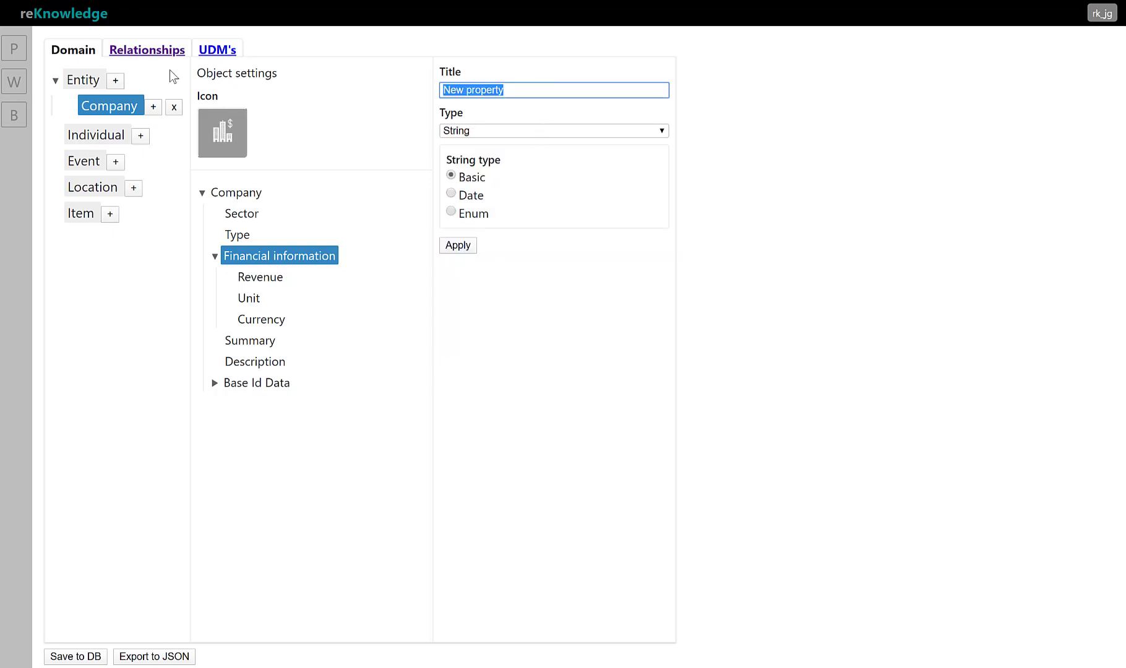
type("Year")
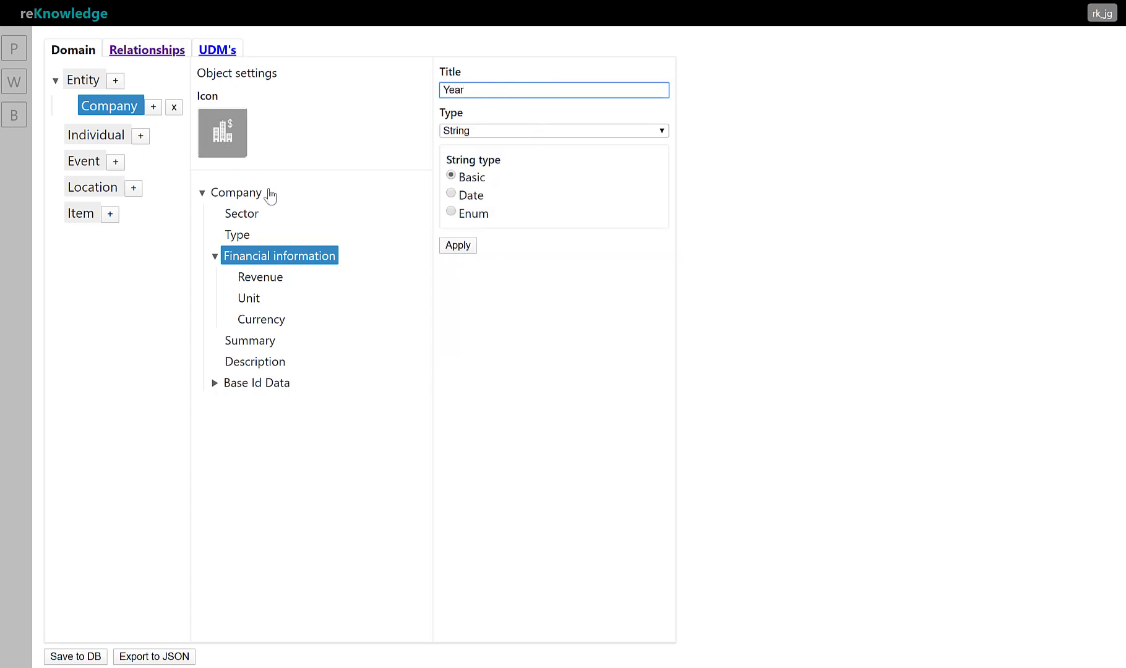
left_click(475, 246)
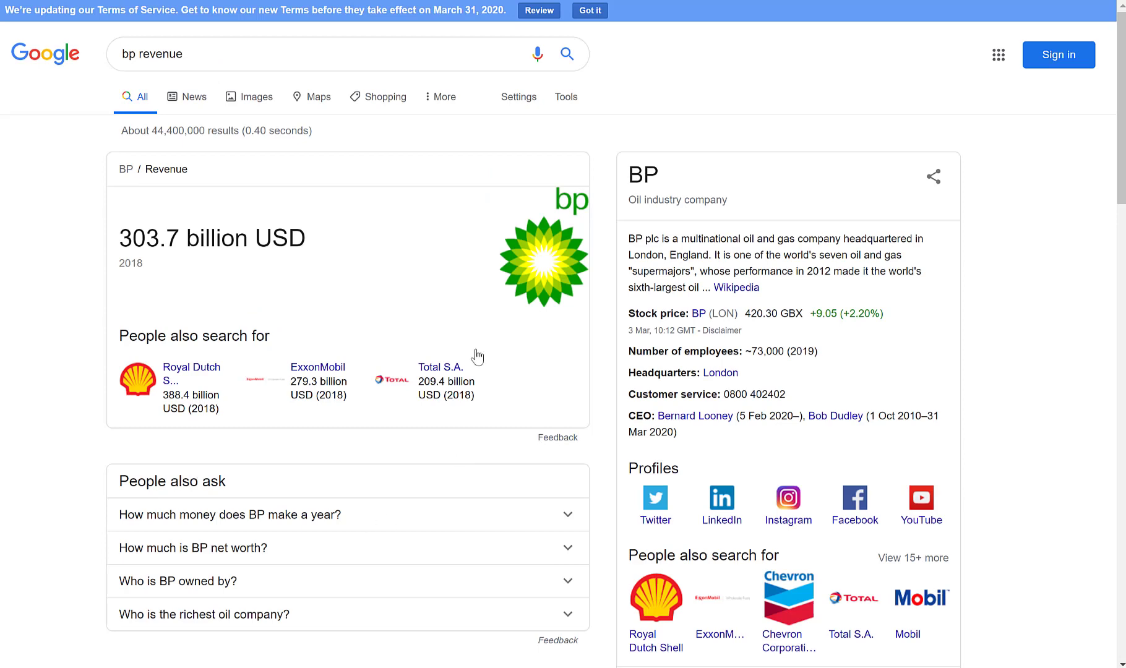
Switch to the Google results page for bp revenue and show the reKnowledge overlay on it
scroll(233, 305, "down", 2)
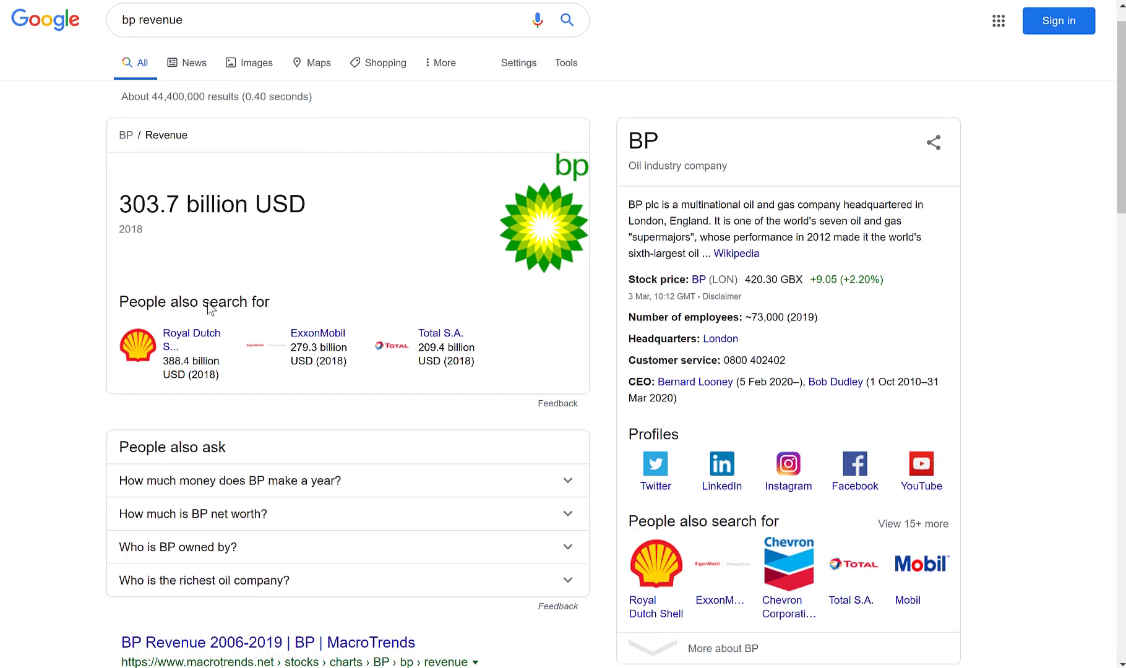
scroll(29, 354, "up", 2)
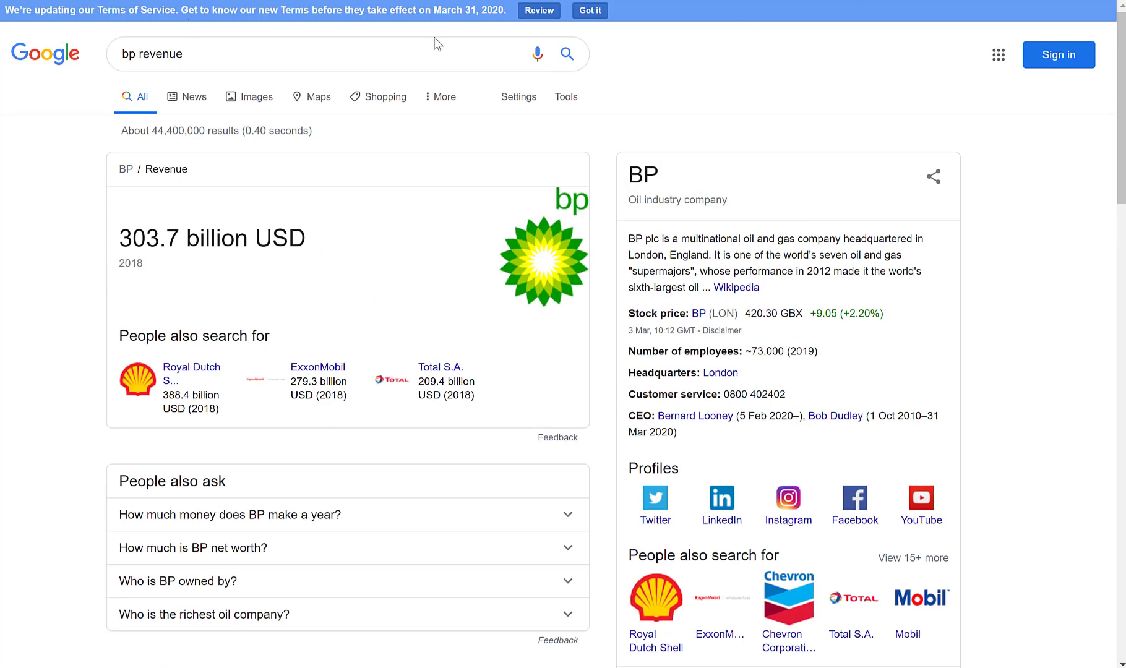
left_click(1052, 0)
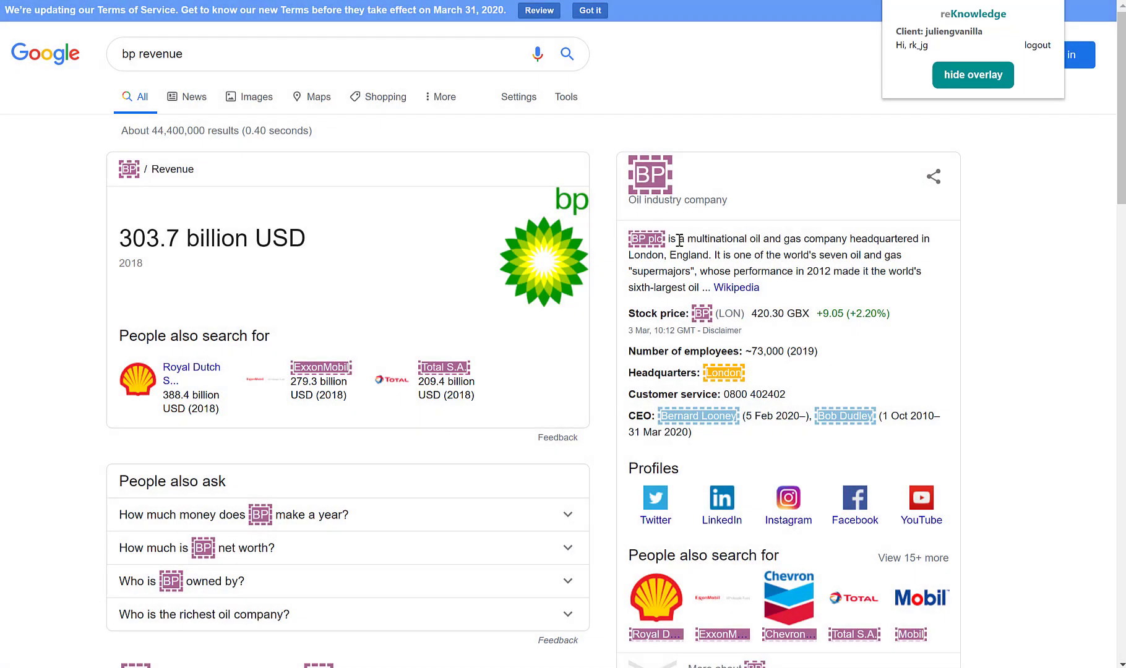
Start a new Company node from the highlighted BP heading in the Google company summary
left_click(650, 181)
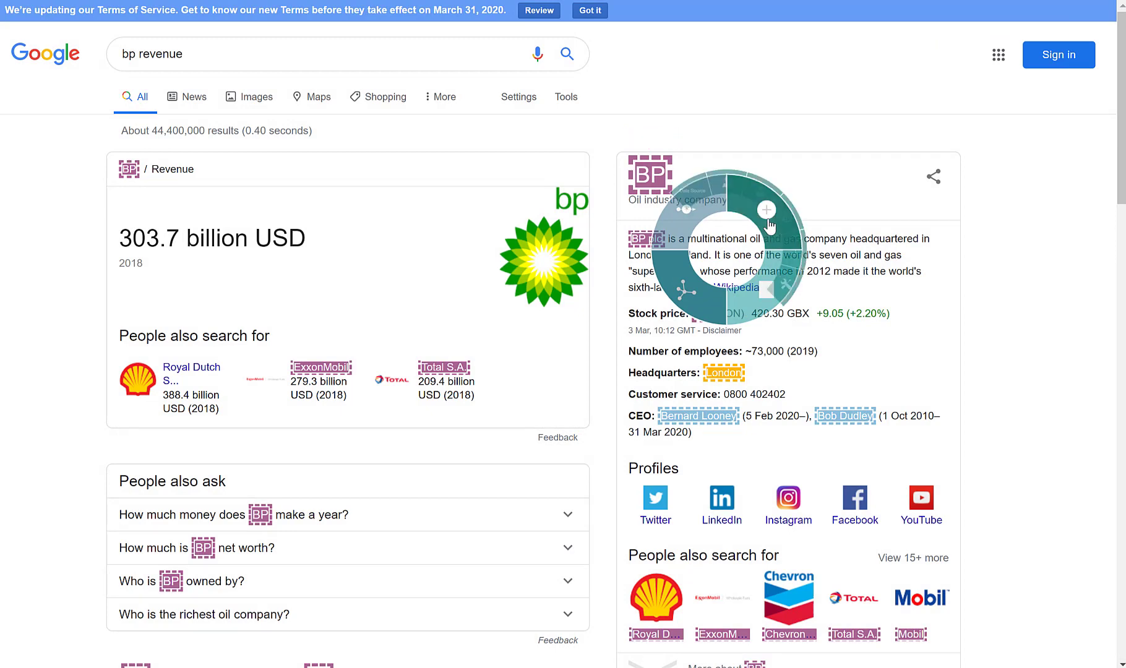
left_click(817, 210)
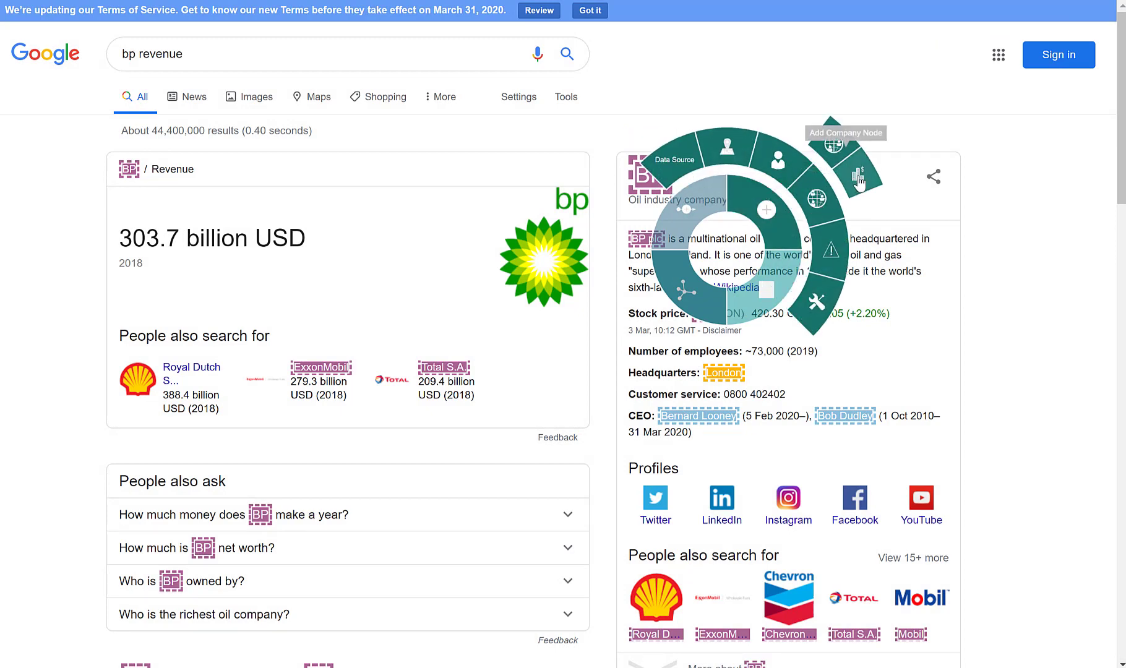
left_click(860, 176)
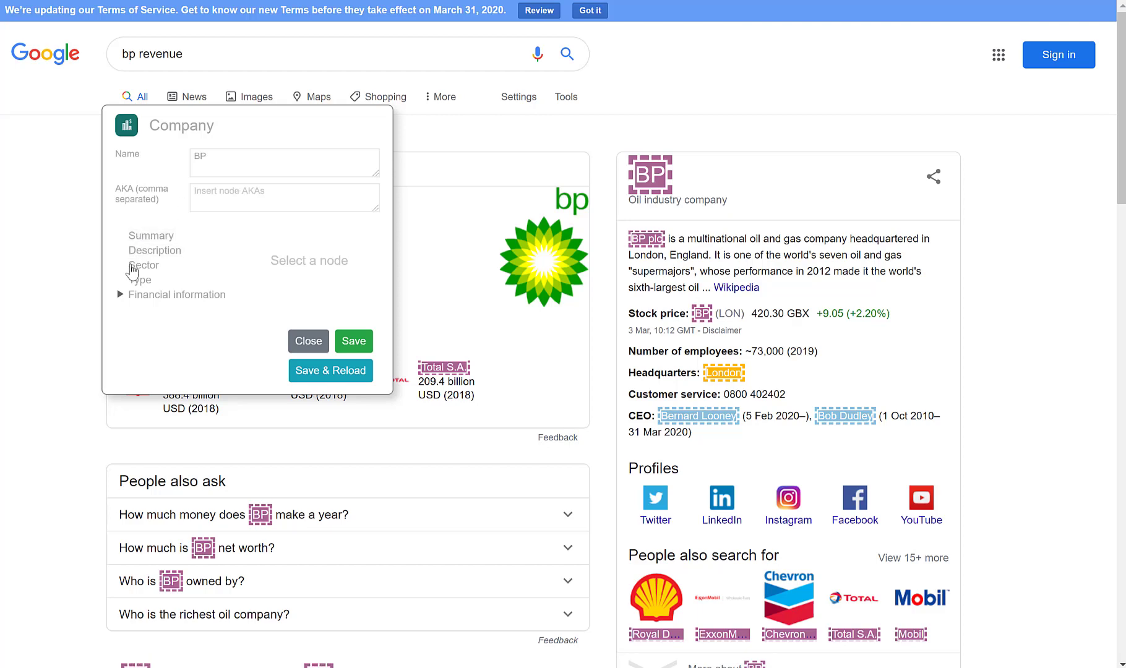
Set the BP company node's Sector to Oil and Gas
left_click(136, 265)
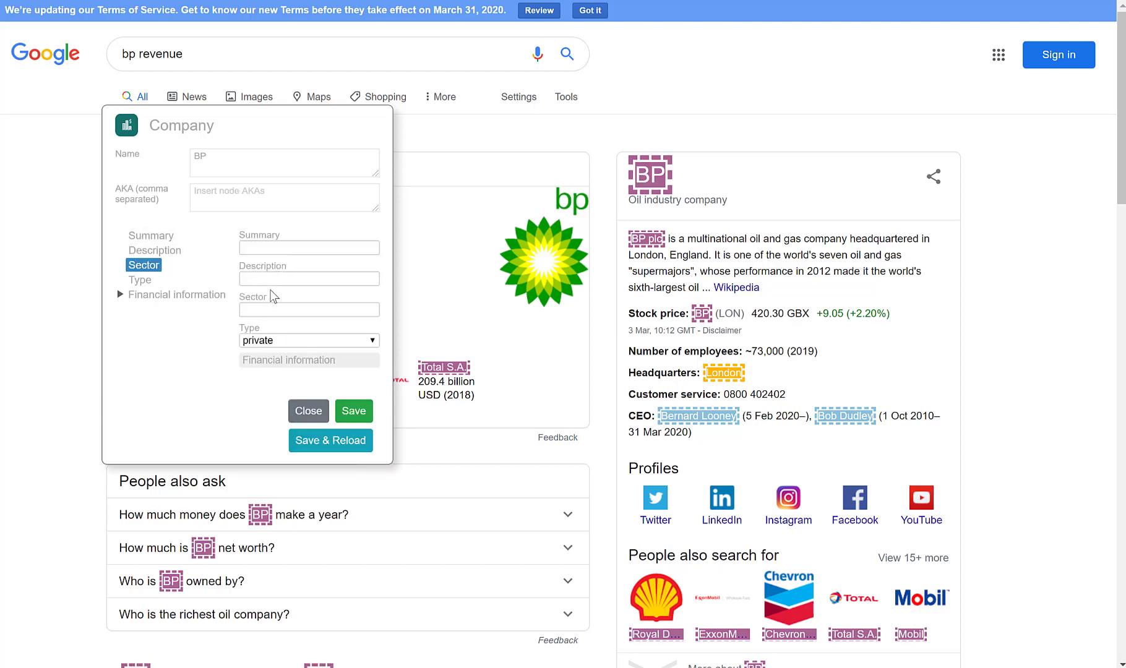
left_click(265, 310)
type("Oi")
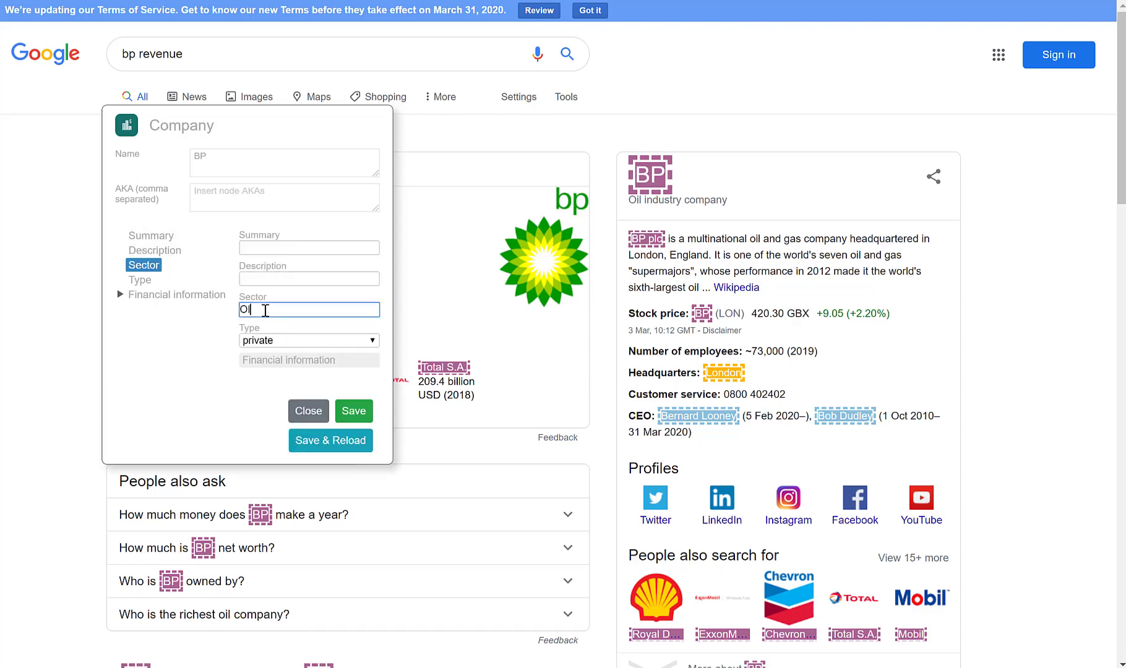
type("l and Ga")
type("i")
In BP's Financial information, set Revenue to 303.7 and Unit to Billions, moving the Company form off the revenue figure
left_click(255, 362)
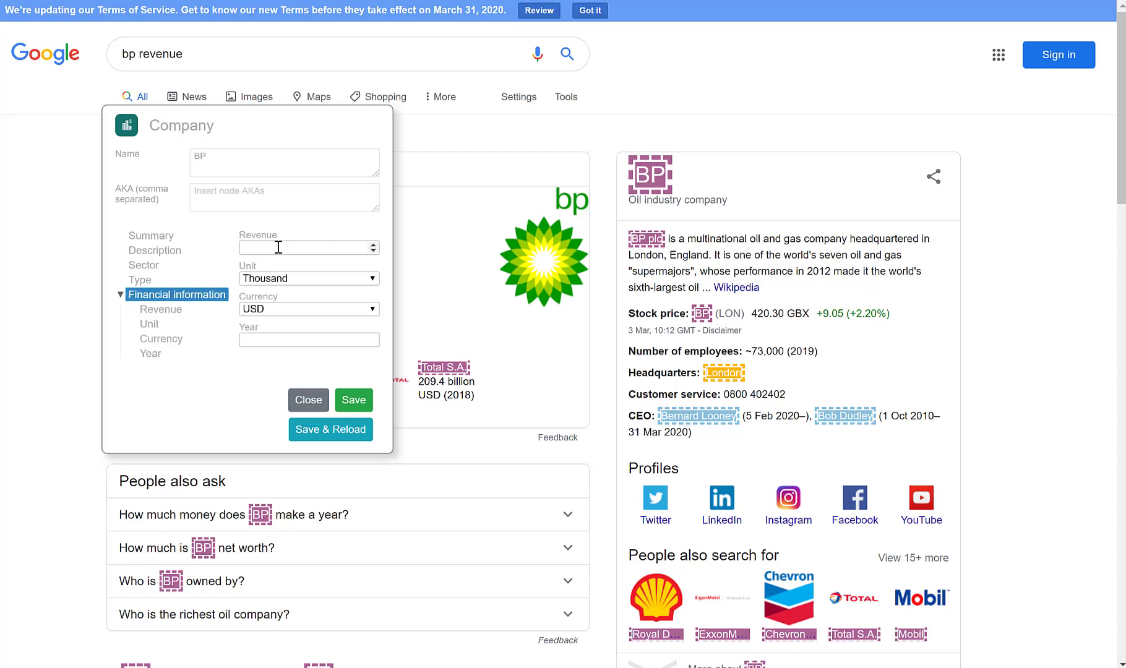
left_click_drag(282, 107, 685, 103)
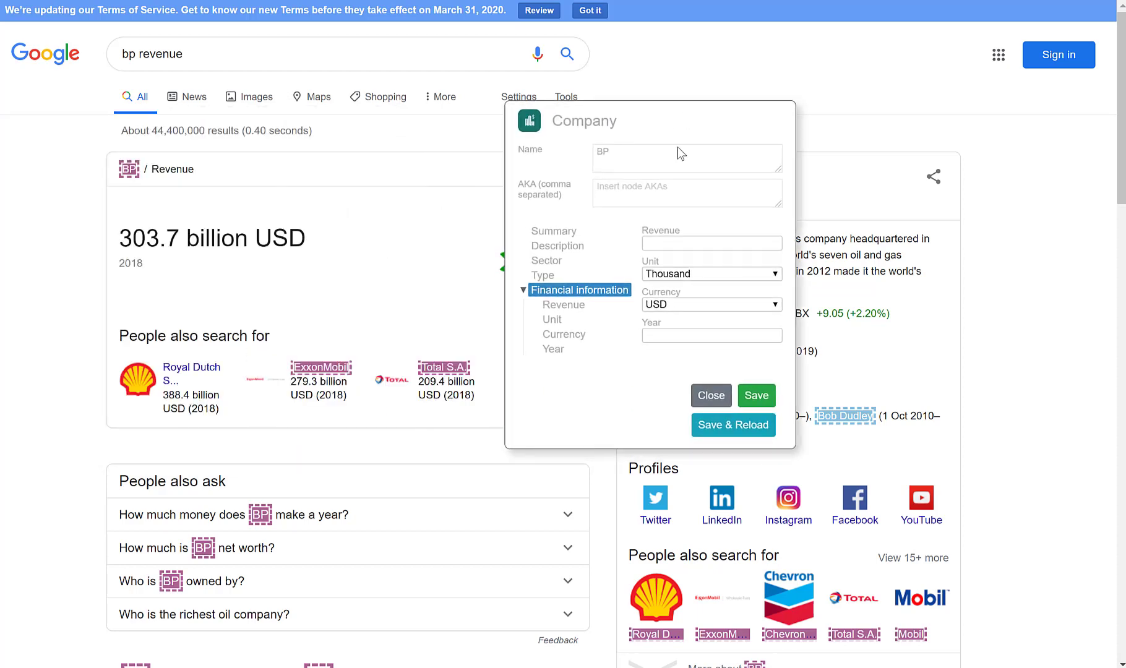
left_click(668, 245)
type("303")
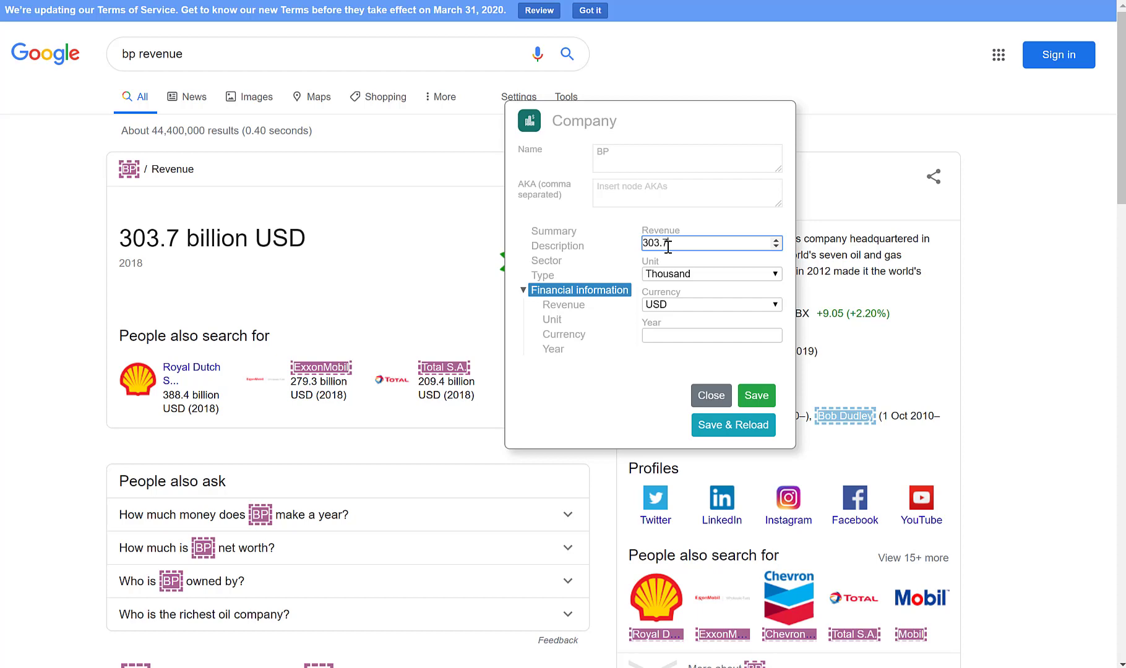
type(".7")
left_click(696, 275)
left_click(697, 341)
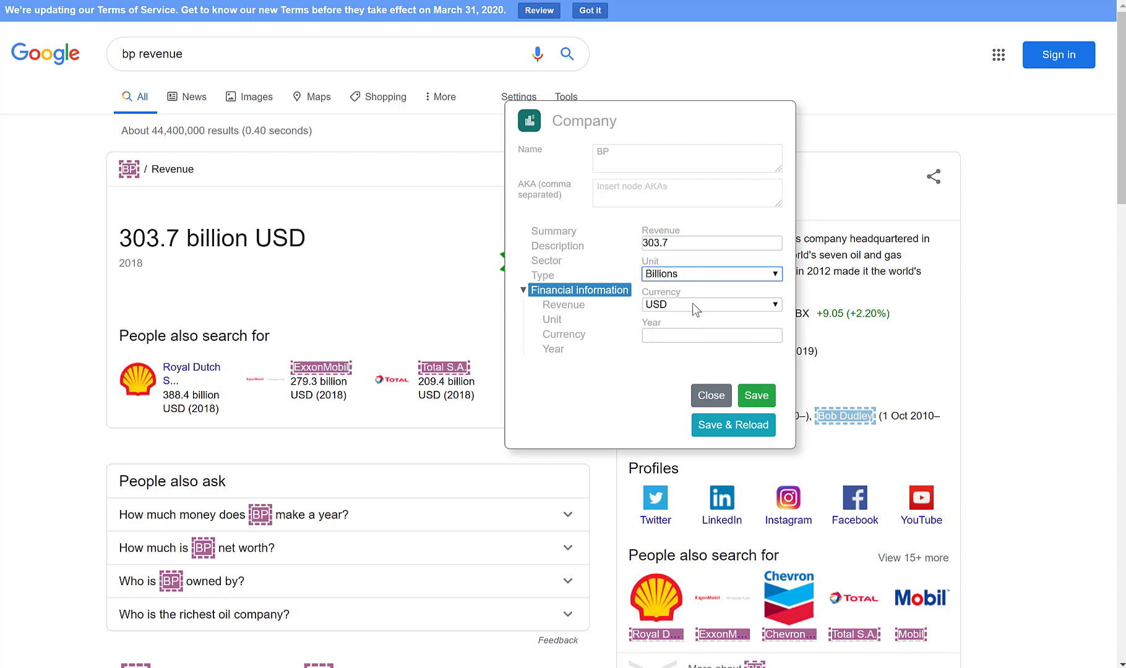
Set the revenue Year to 2018, save the BP company node and reload the page
left_click(675, 336)
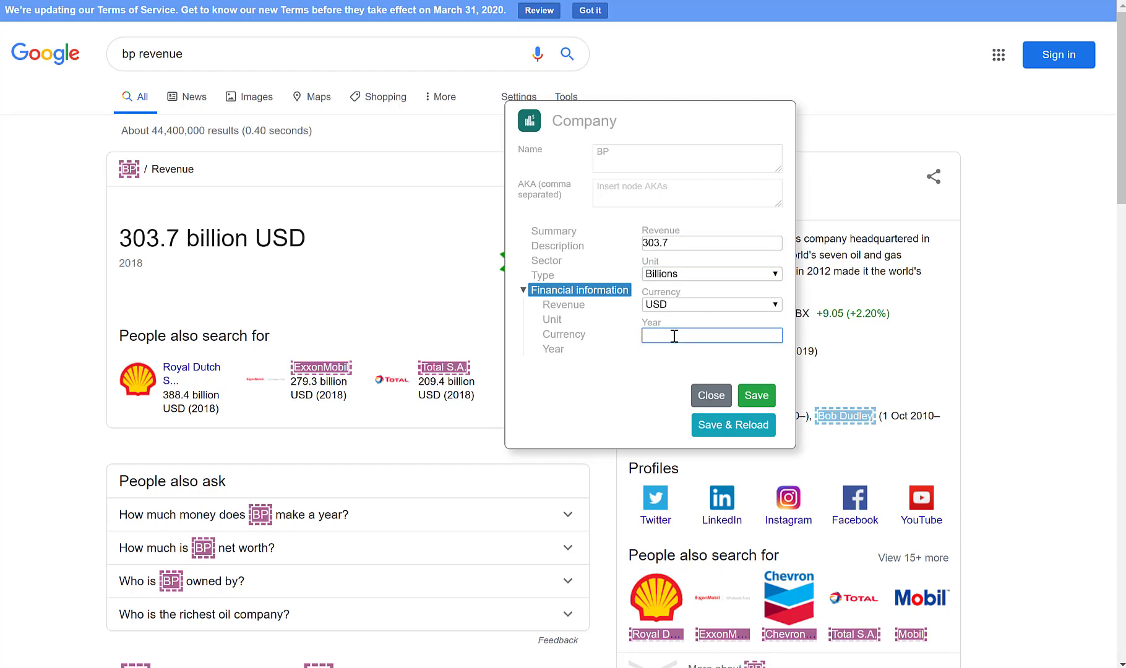
type("2018")
left_click(733, 428)
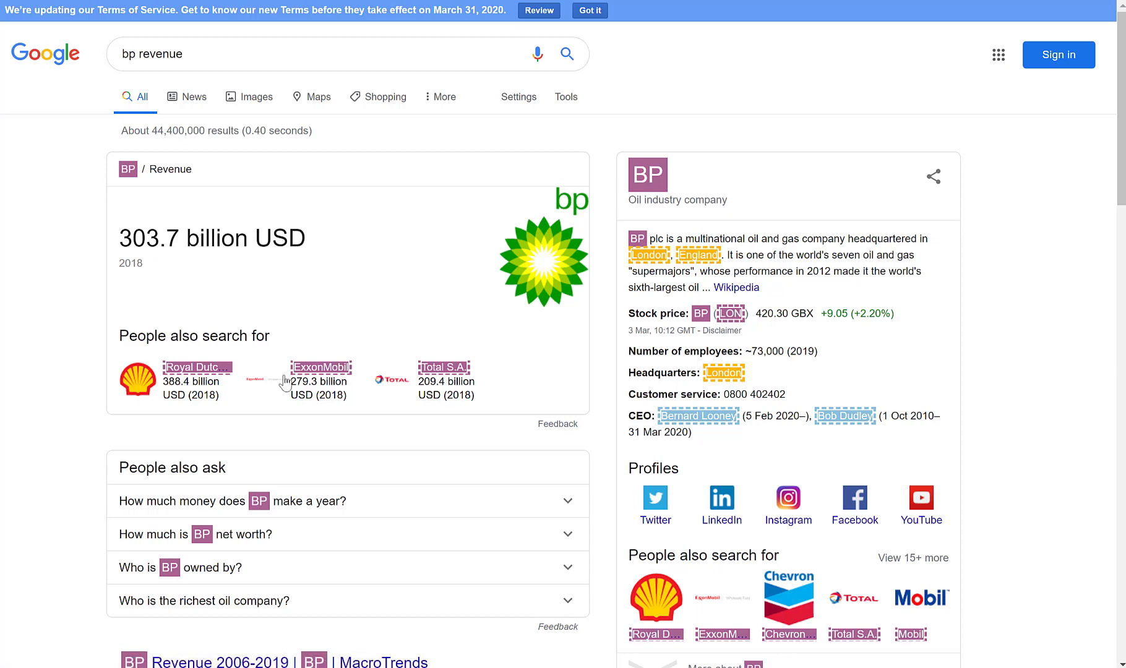
scroll(285, 384, "down", 3)
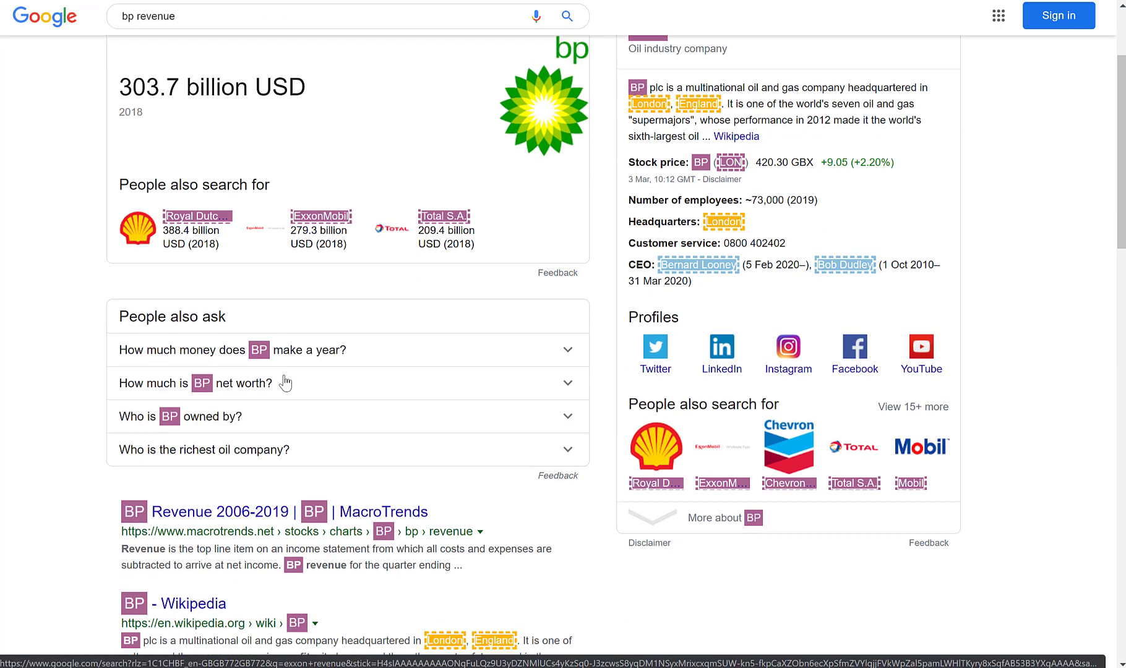
scroll(285, 384, "up", 3)
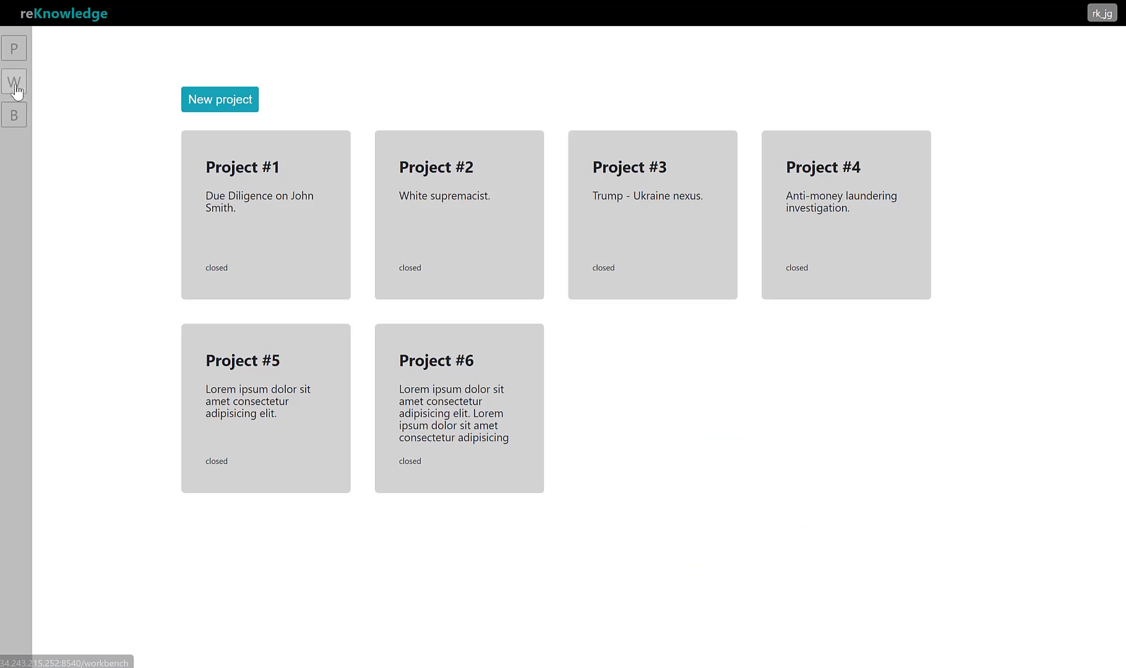
Switch to the reKnowledge workbench, search for the node "bp" and add the BP company node to the graph
left_click(15, 87)
left_click(898, 62)
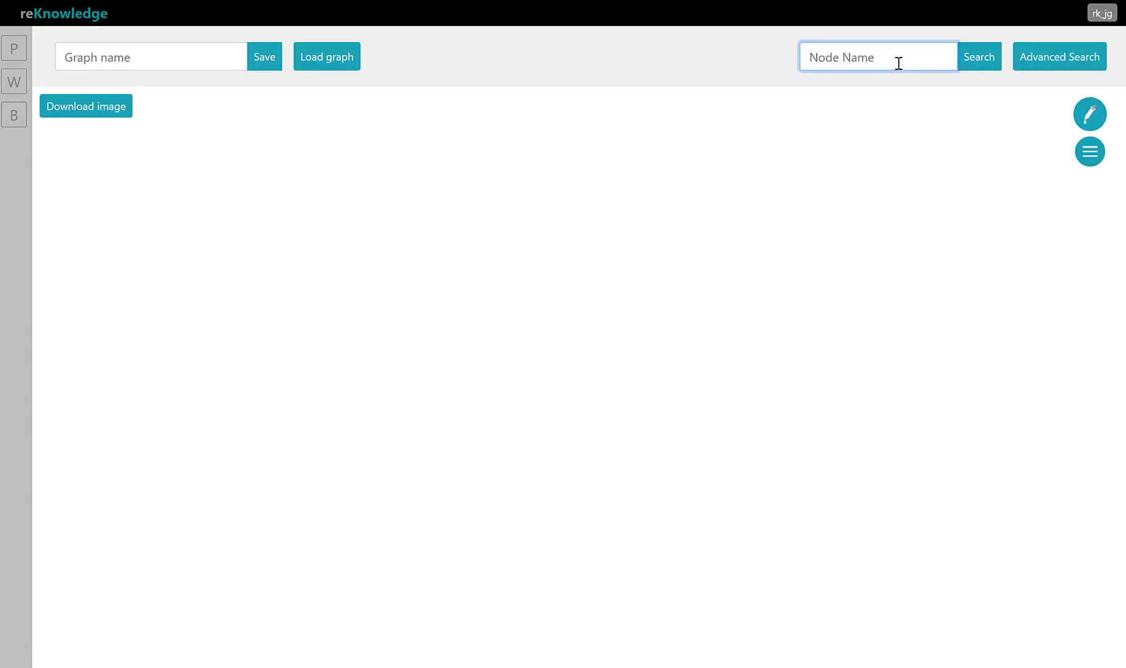
type("bp")
key("Return")
left_click(203, 214)
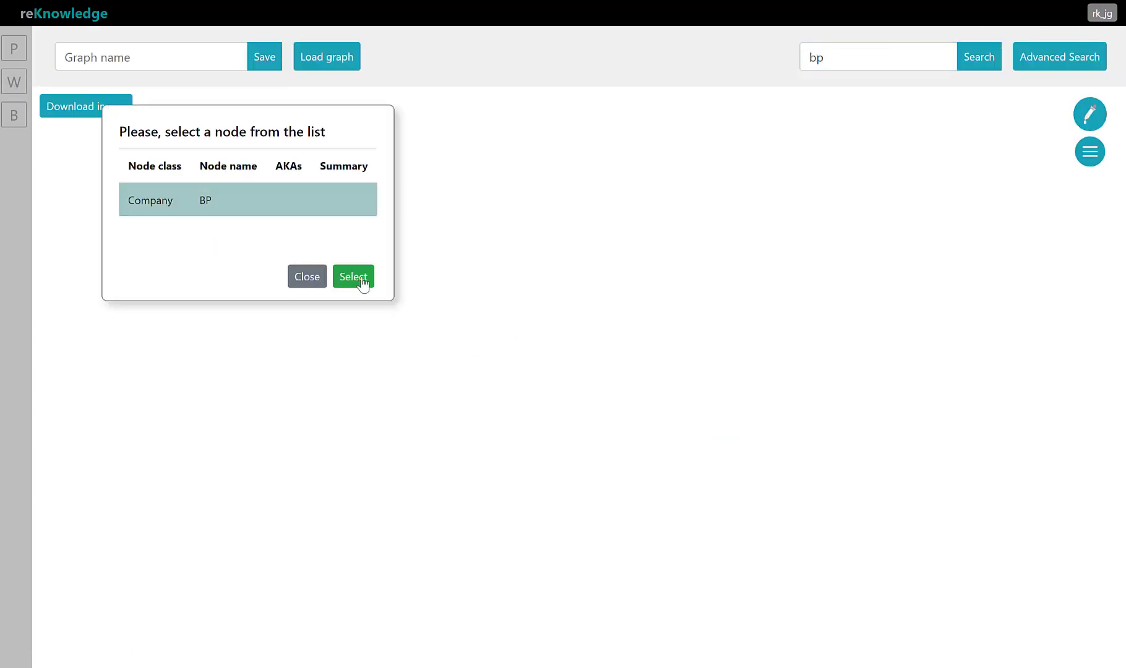
left_click(353, 276)
Open the BP node's details on the graph, review its Financial information, Type and Sector, and close the form
right_click(592, 389)
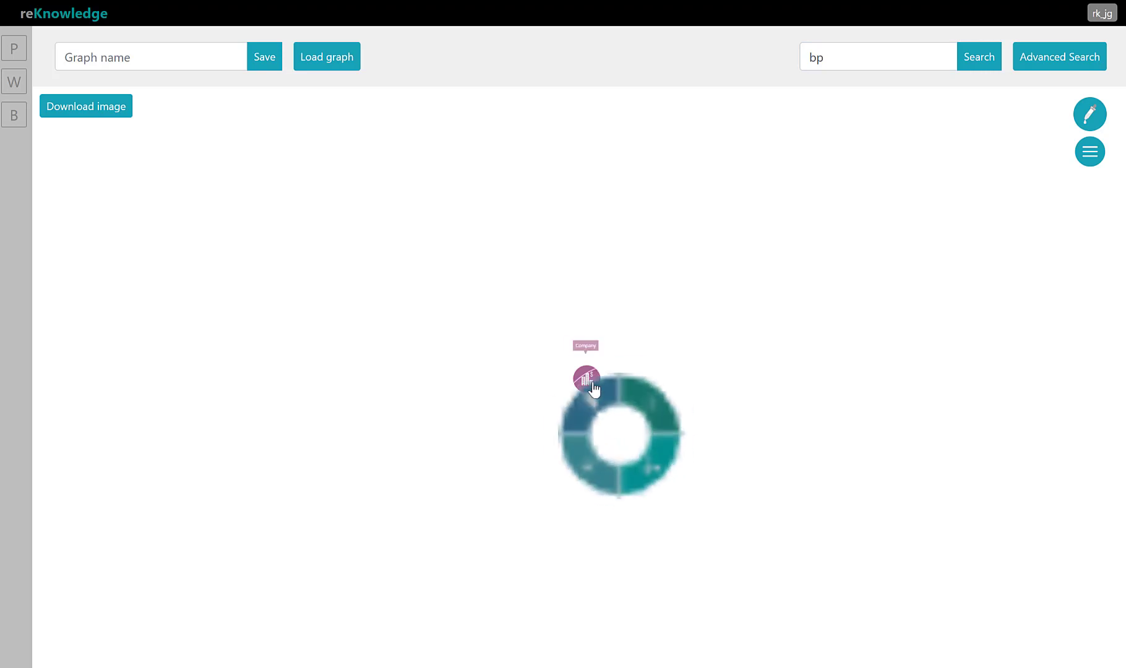
left_click(652, 398)
left_click(705, 382)
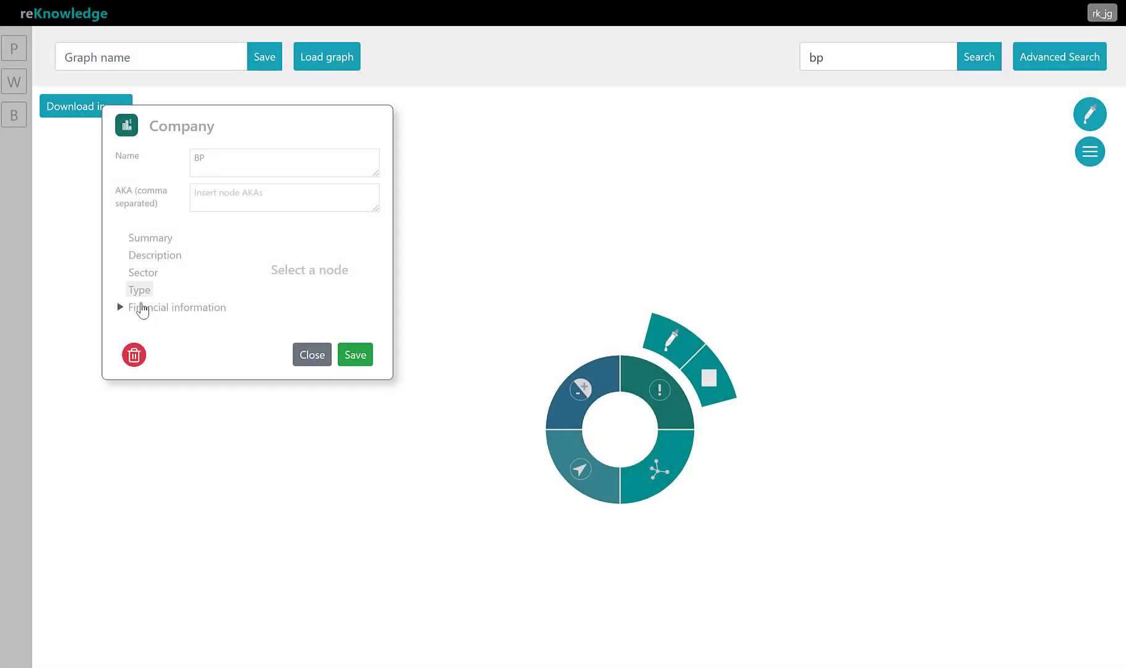
left_click(121, 308)
left_click(157, 325)
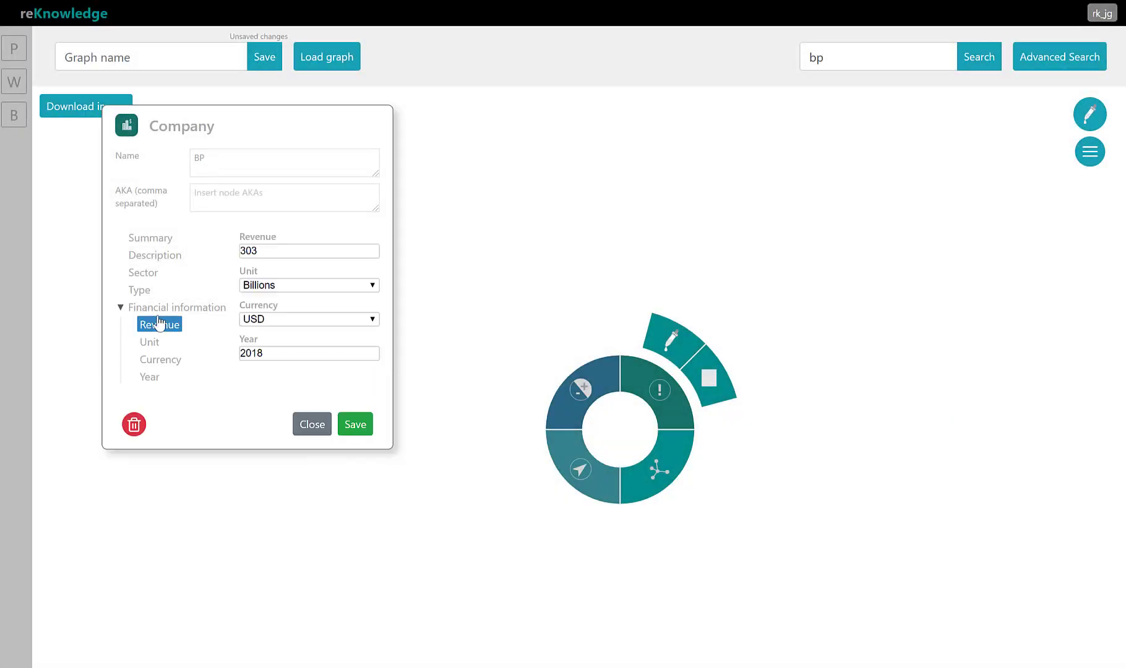
left_click(156, 311)
left_click(148, 292)
left_click(149, 276)
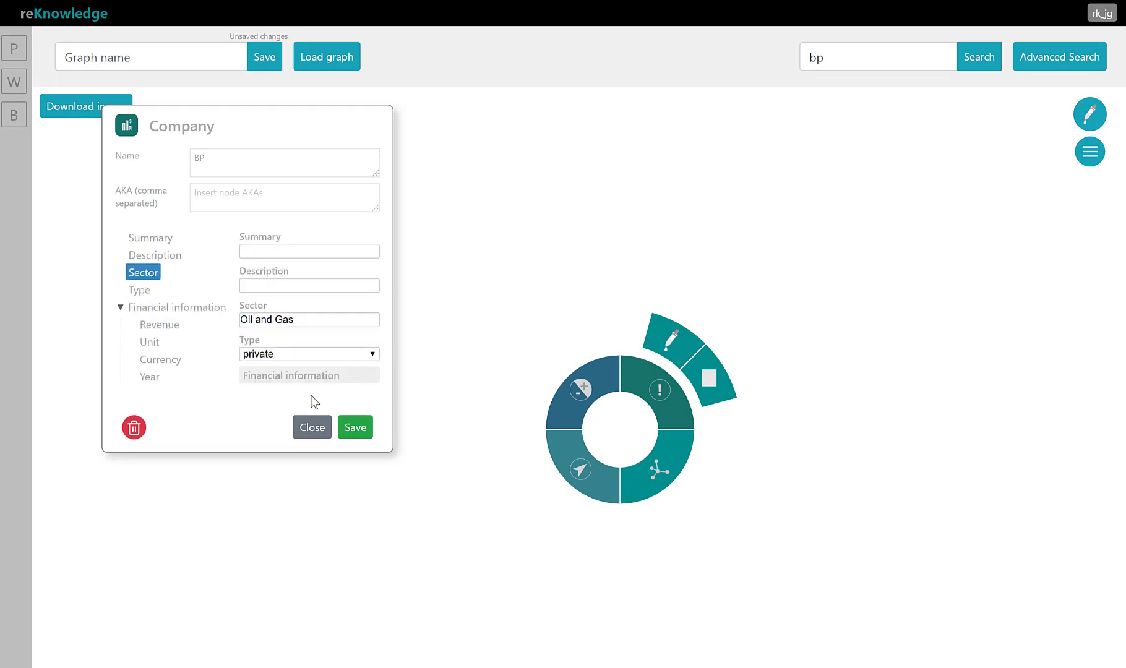
left_click(312, 430)
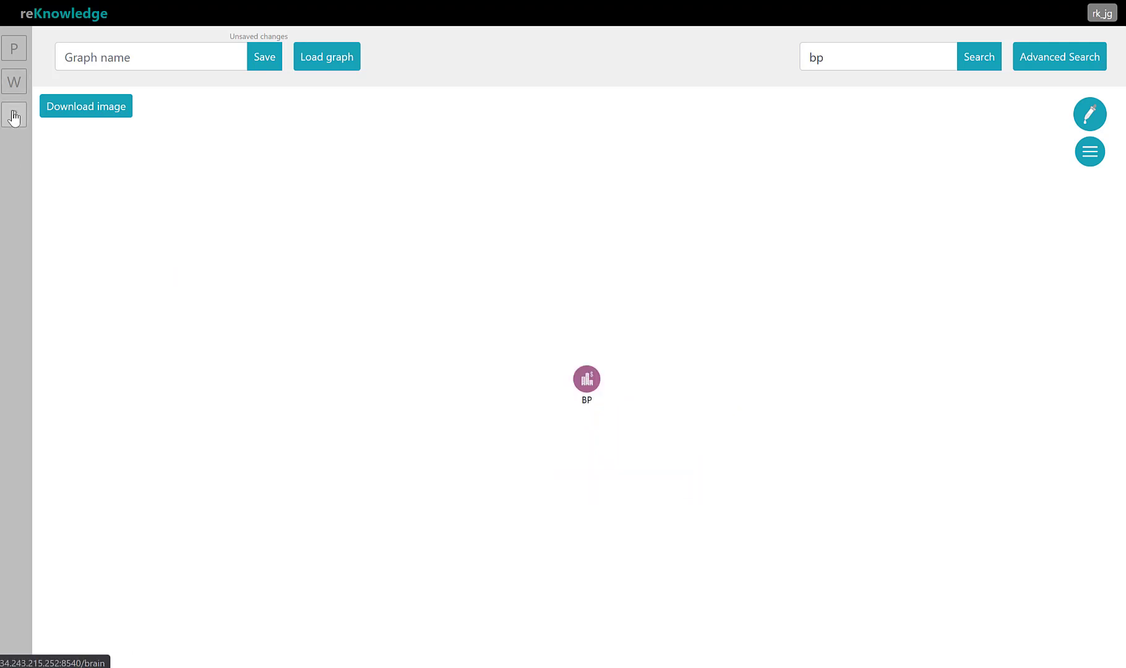
Open the domain model editor in reKnowledge's brain section
left_click(13, 116)
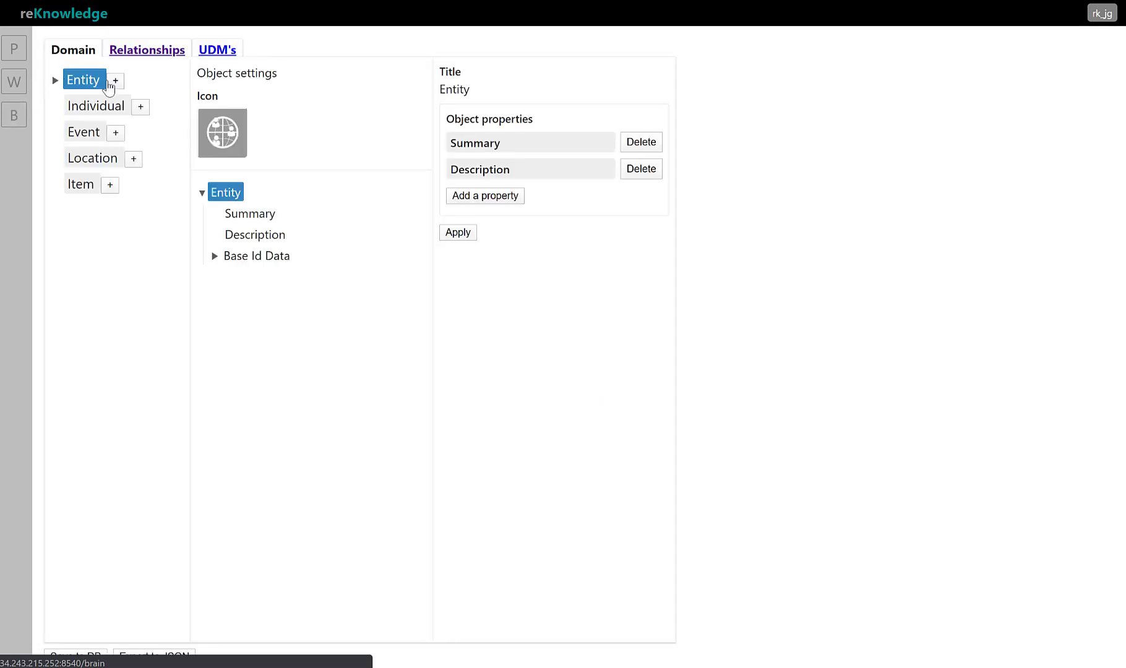